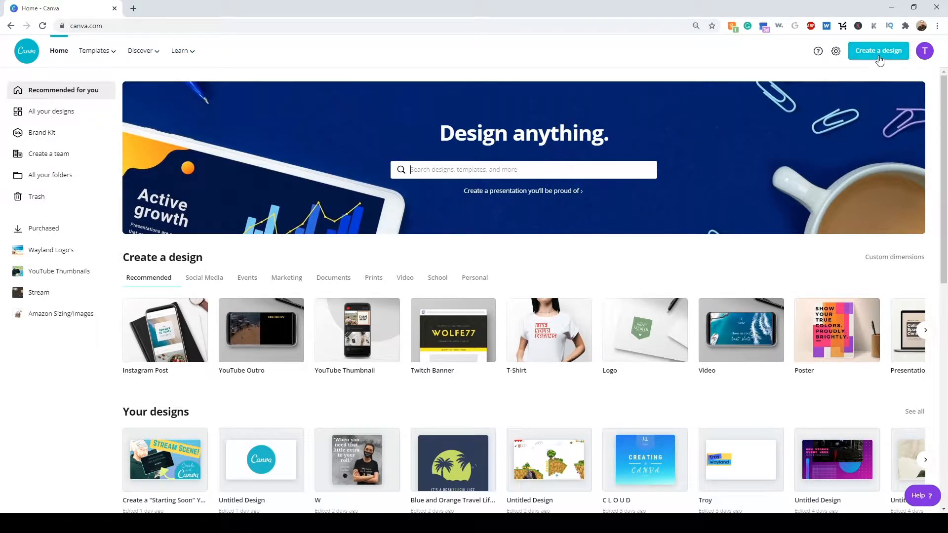
- Create a new design with custom dimensions of 1920 × 1080 px
{"action": "left_click", "coordinate": [878, 57]}
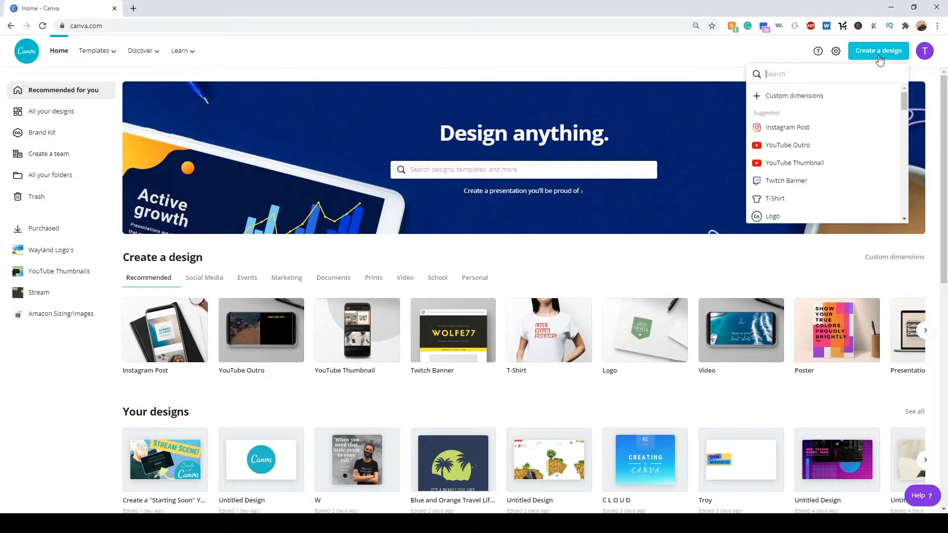
{"action": "left_click", "coordinate": [789, 95]}
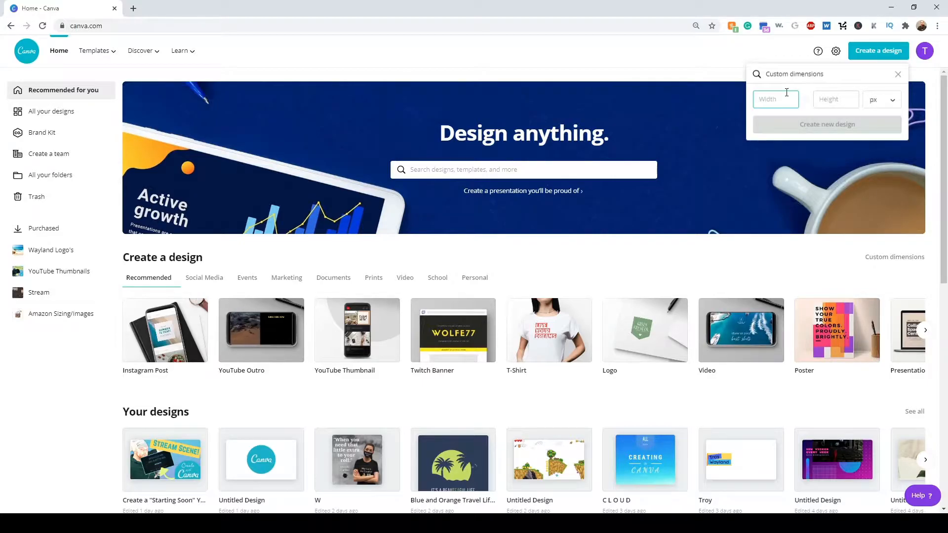
{"action": "key", "text": "Tab"}
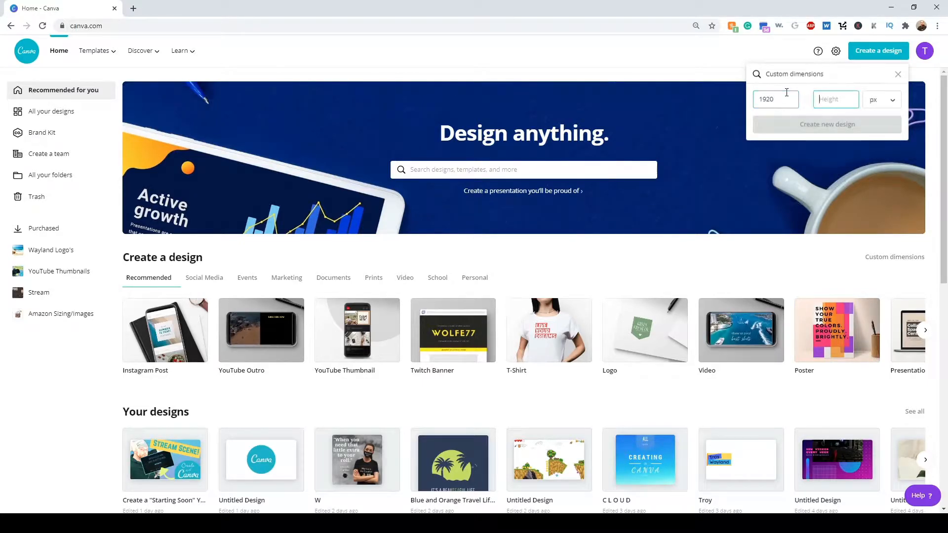
{"action": "type", "text": "1080"}
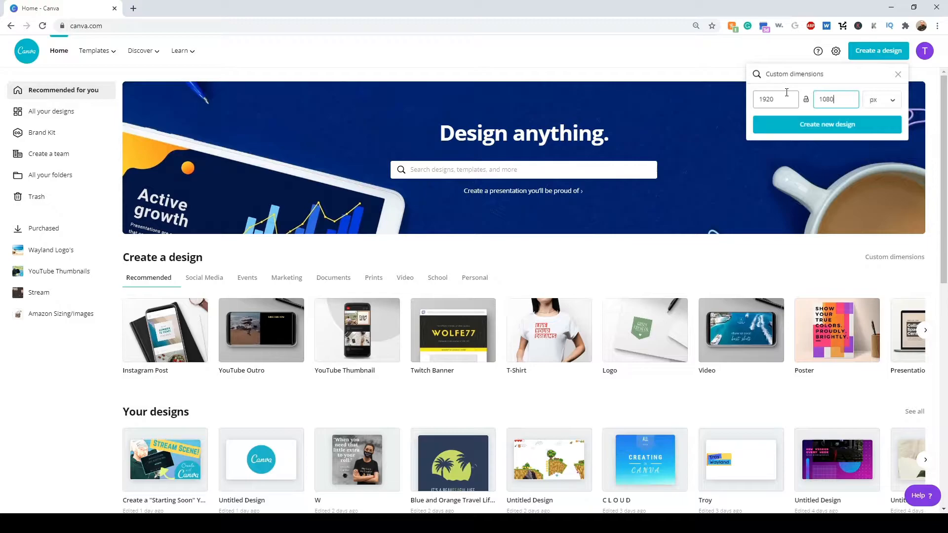
{"action": "key", "text": "Return"}
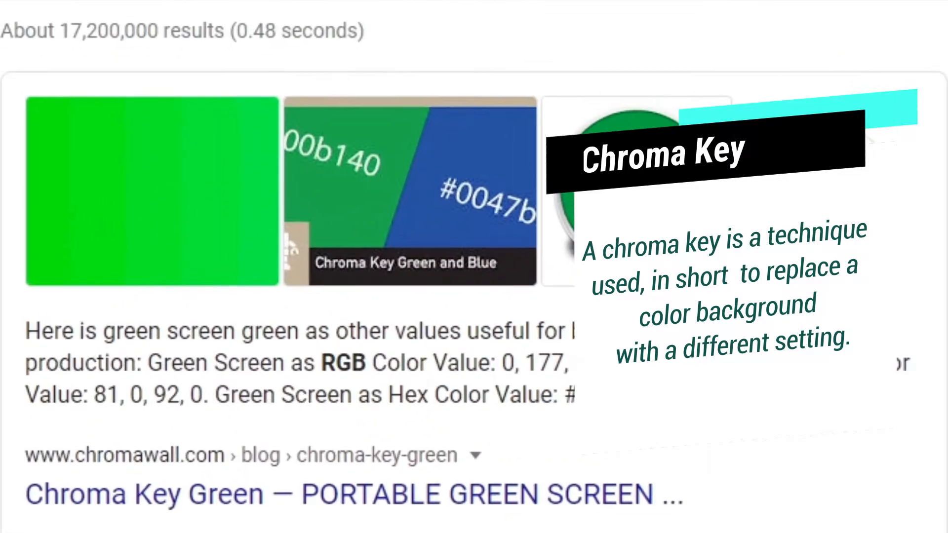
- Copy the green screen hex code 00b140 from the web search result and set the page background to #00b140
{"action": "left_click_drag", "start_coordinate": [650, 392], "coordinate": [658, 396]}
{"action": "key", "text": "ctrl+c"}
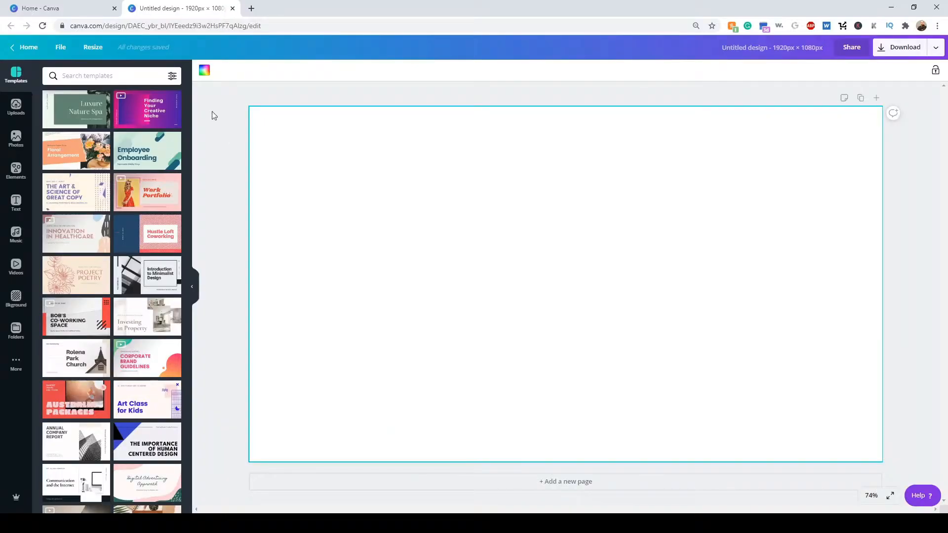
{"action": "left_click", "coordinate": [204, 71]}
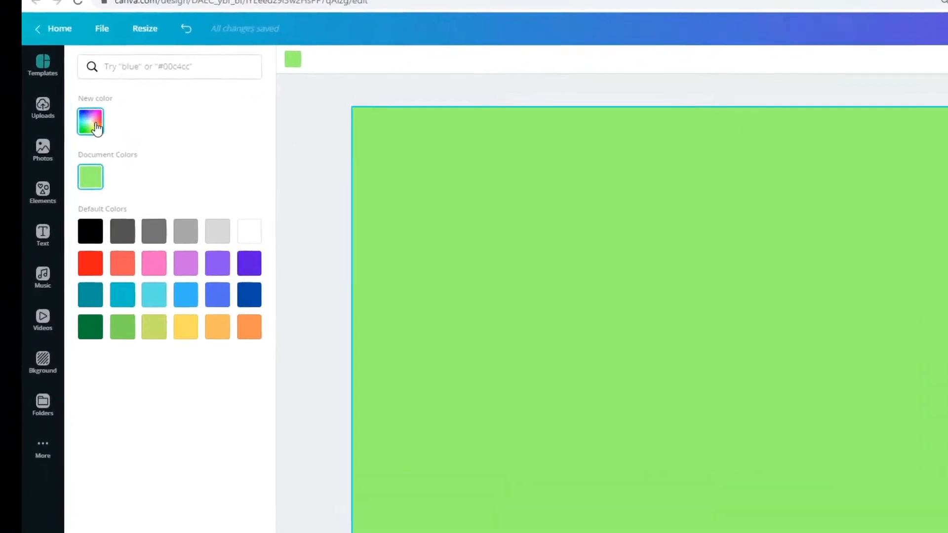
{"action": "left_click", "coordinate": [52, 117]}
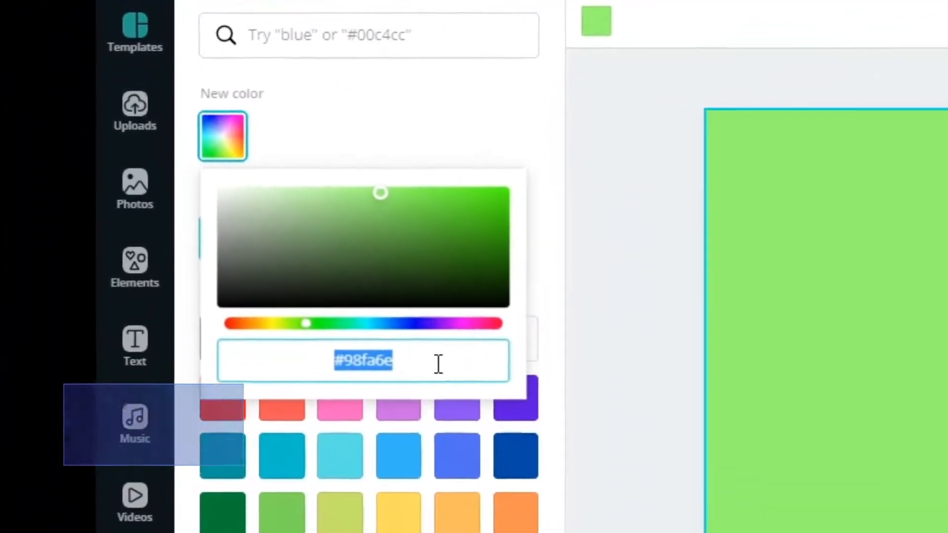
{"action": "left_click", "coordinate": [262, 296]}
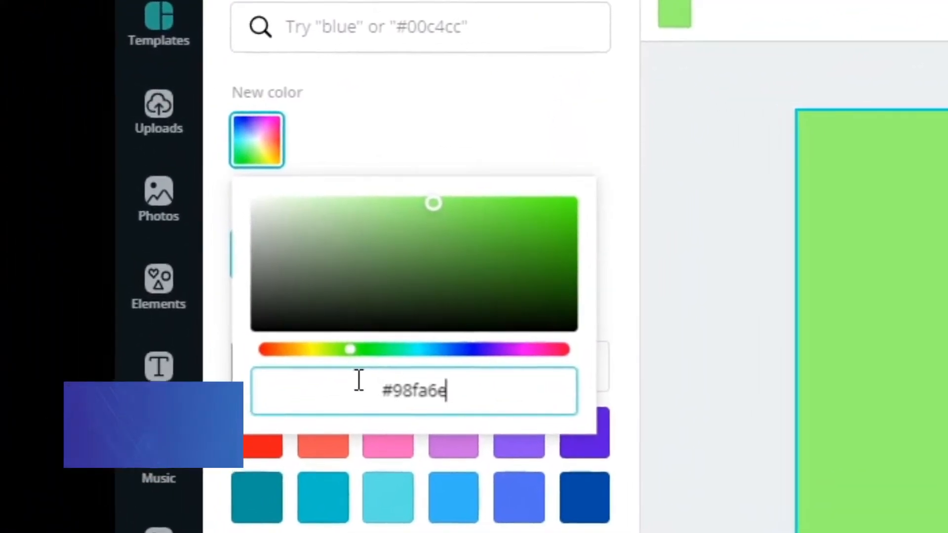
{"action": "left_click_drag", "start_coordinate": [400, 395], "coordinate": [486, 403]}
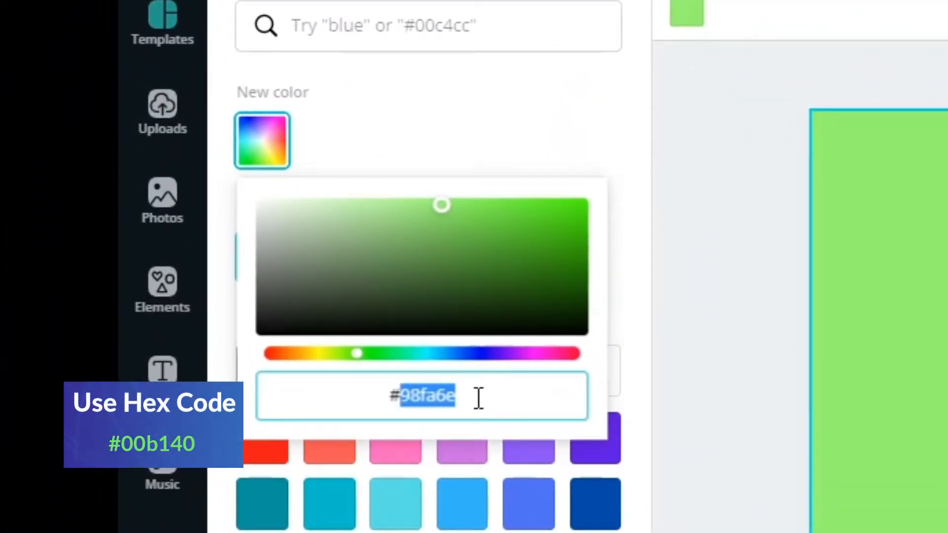
{"action": "key", "text": "ctrl+v"}
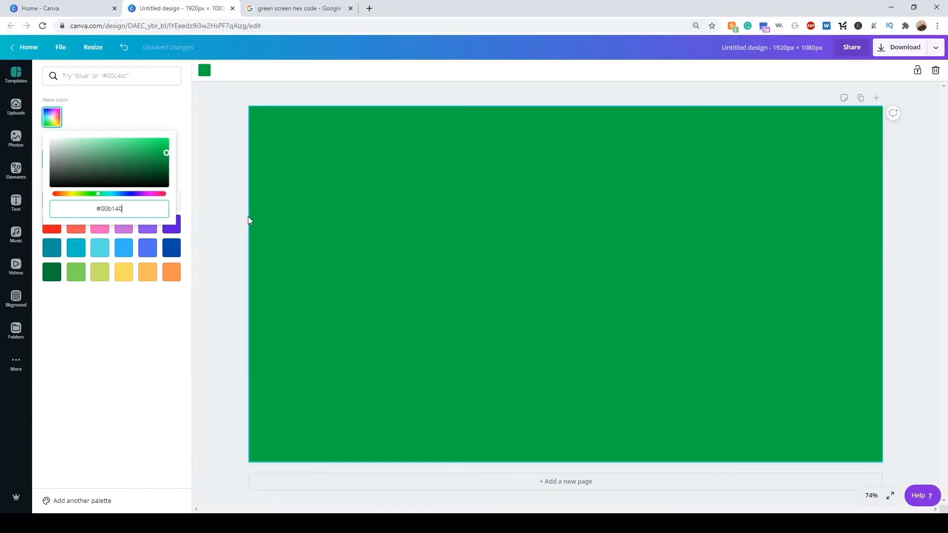
{"action": "left_click", "coordinate": [226, 111]}
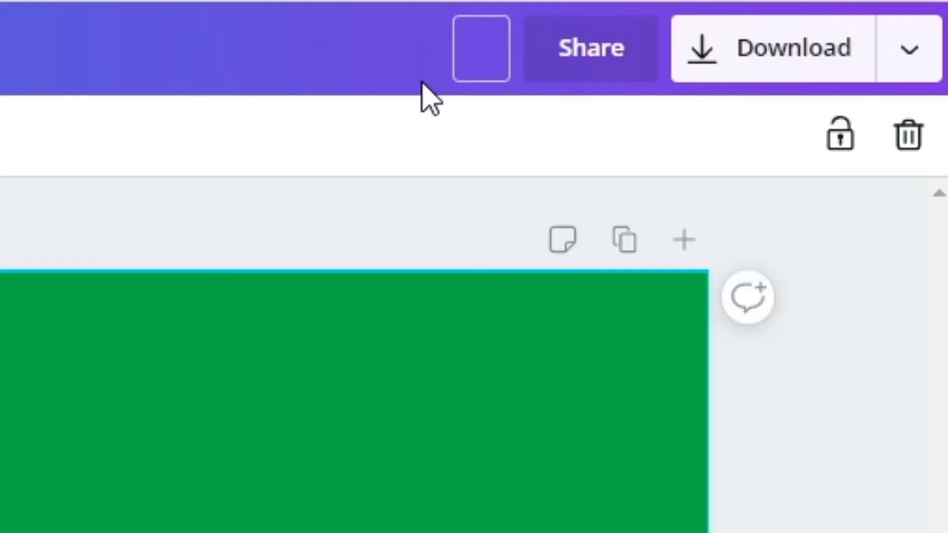
- Rename the design as "Layer 1 1920*1080"
{"action": "type", "text": "4"}
{"action": "type", "text": "ayer 1 "}
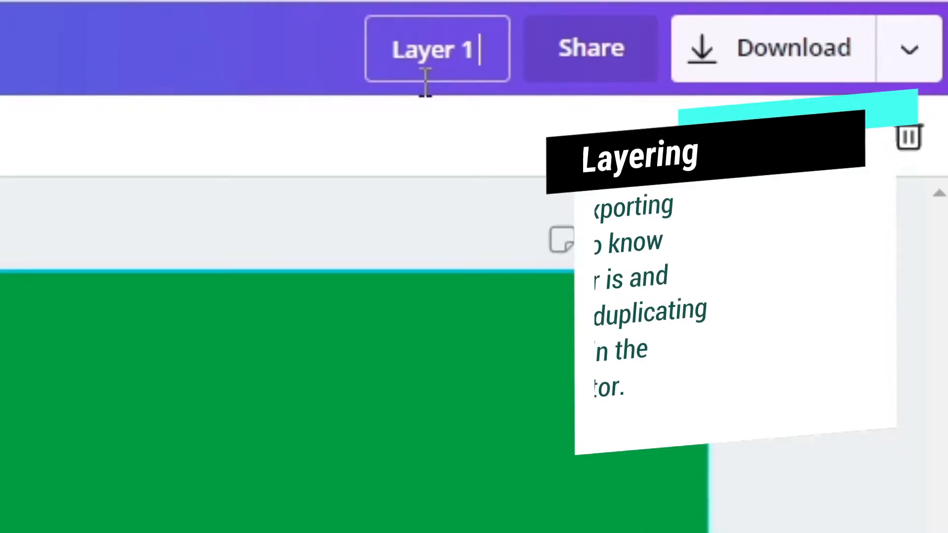
{"action": "type", "text": "1920*"}
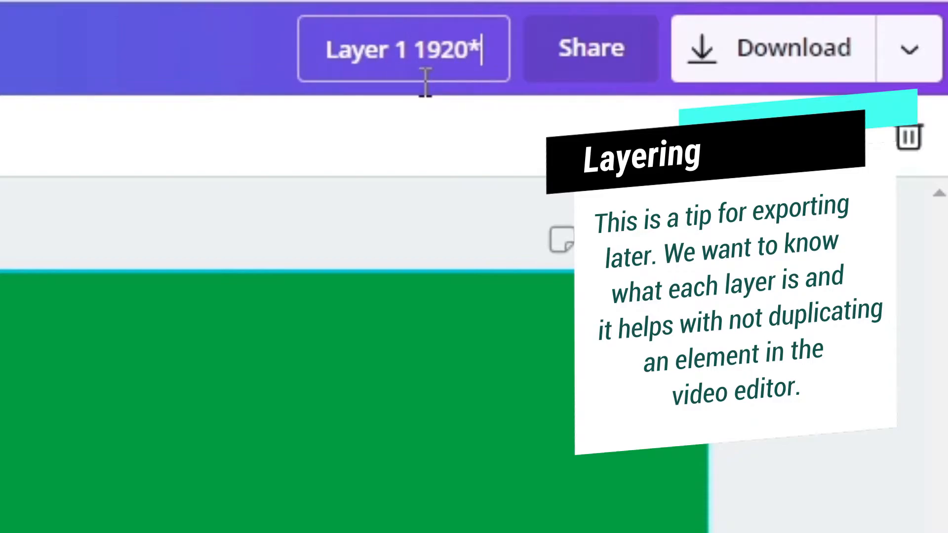
{"action": "type", "text": "1080"}
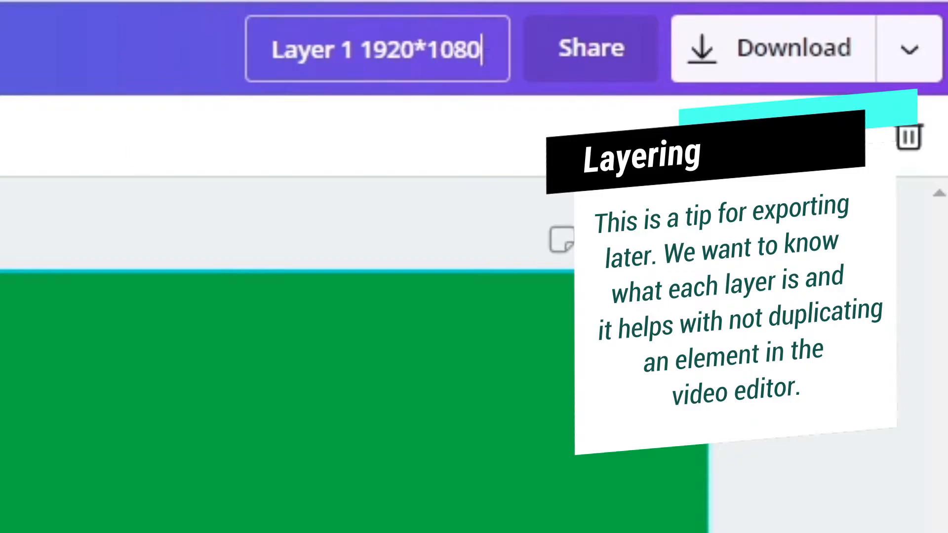
{"action": "left_click", "coordinate": [483, 86]}
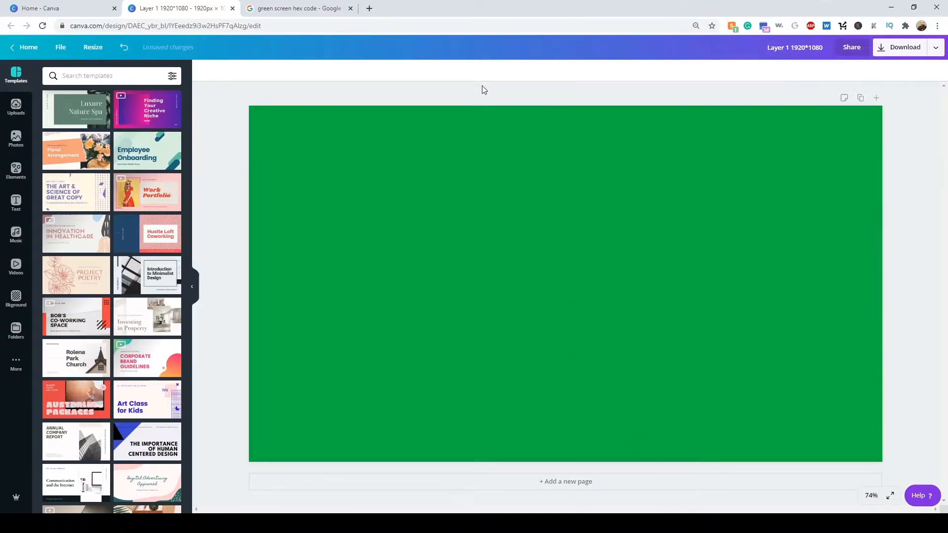
- Add the DAZZLE text combination, scale it down in the page's lower-left corner, and reword it with the presenter's name and "Lower Thrid Design"
{"action": "left_click", "coordinate": [16, 203]}
{"action": "scroll", "coordinate": [99, 237], "scroll_direction": "down", "scroll_amount": 5}
{"action": "left_click_drag", "start_coordinate": [134, 227], "coordinate": [423, 239]}
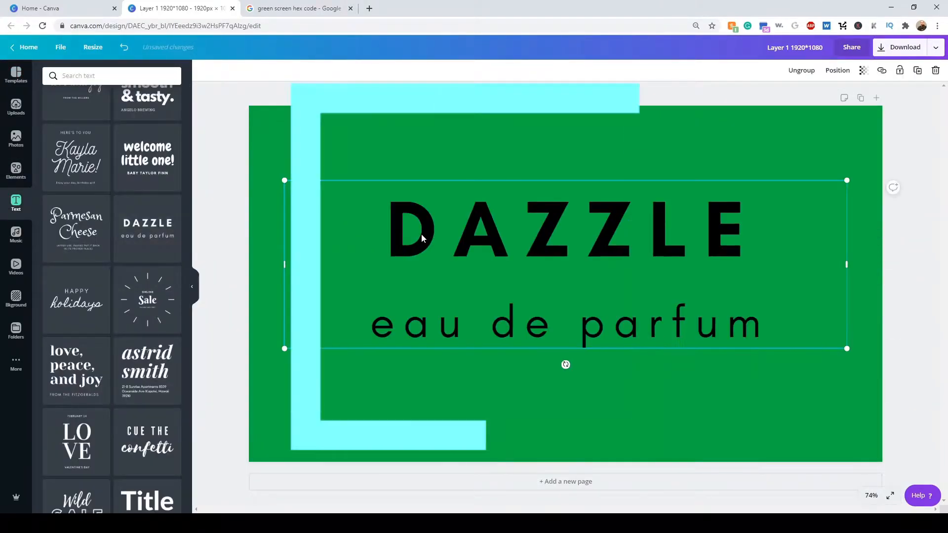
{"action": "left_click_drag", "start_coordinate": [816, 217], "coordinate": [480, 318]}
{"action": "left_click_drag", "start_coordinate": [413, 343], "coordinate": [398, 385]}
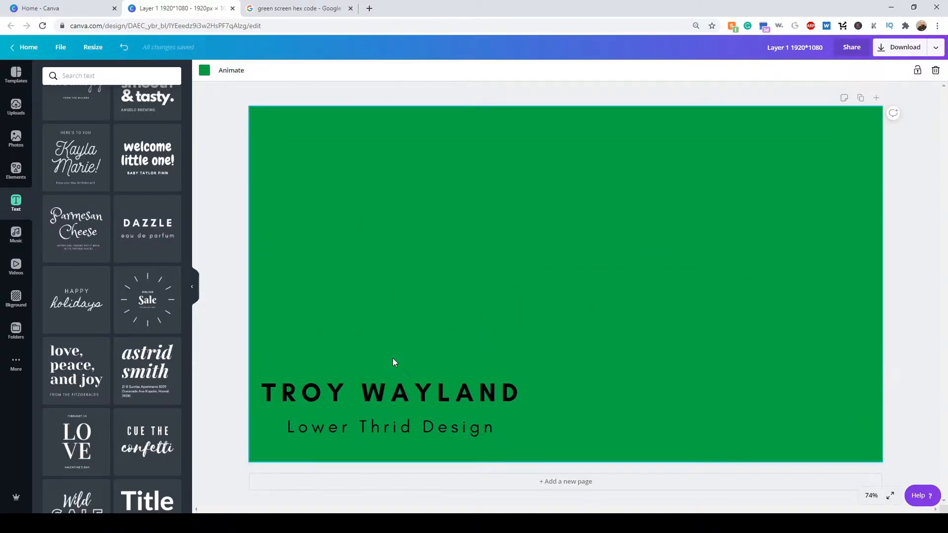
- Apply the Block animation to the page and preview it
{"action": "left_click", "coordinate": [230, 72]}
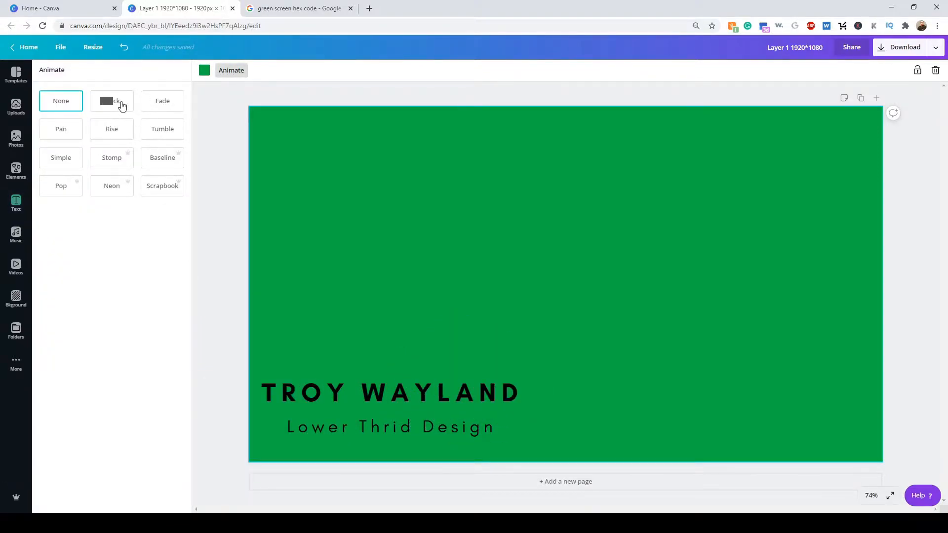
{"action": "left_click", "coordinate": [103, 106]}
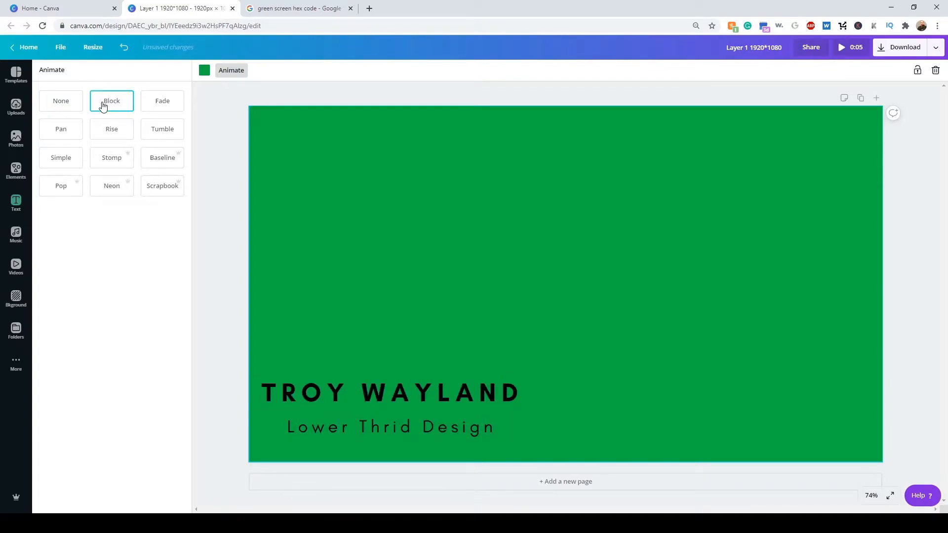
{"action": "left_click", "coordinate": [849, 47]}
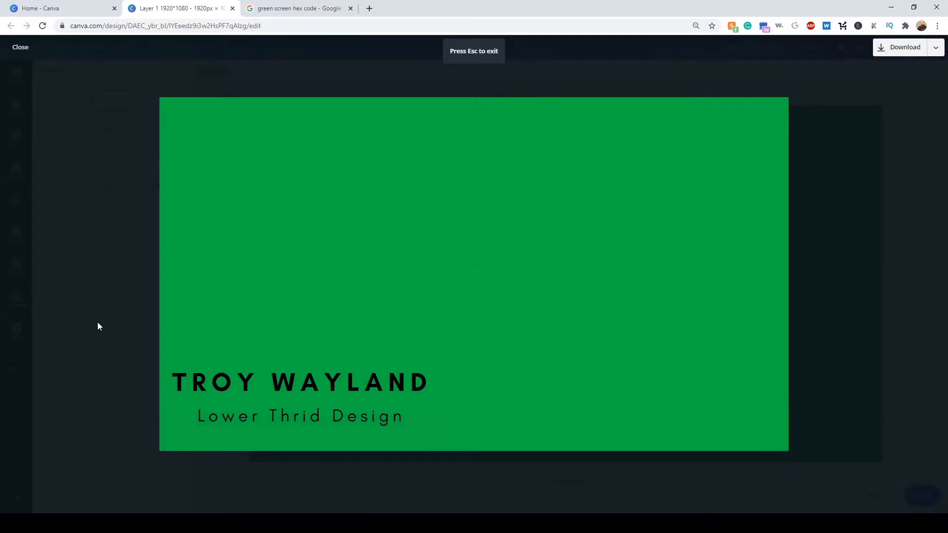
{"action": "key", "text": "Escape"}
- Download the animated text design as an MP4 video
{"action": "left_click", "coordinate": [906, 52]}
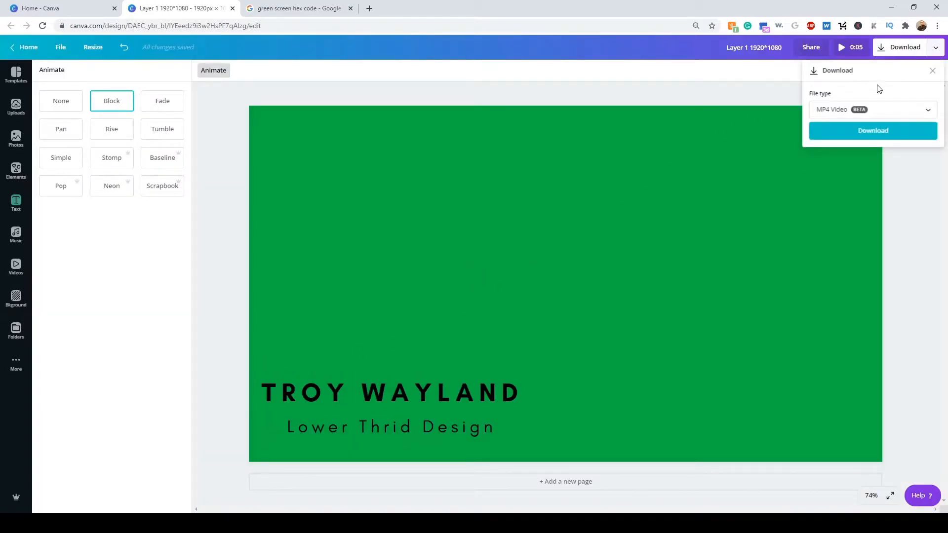
{"action": "left_click", "coordinate": [872, 130]}
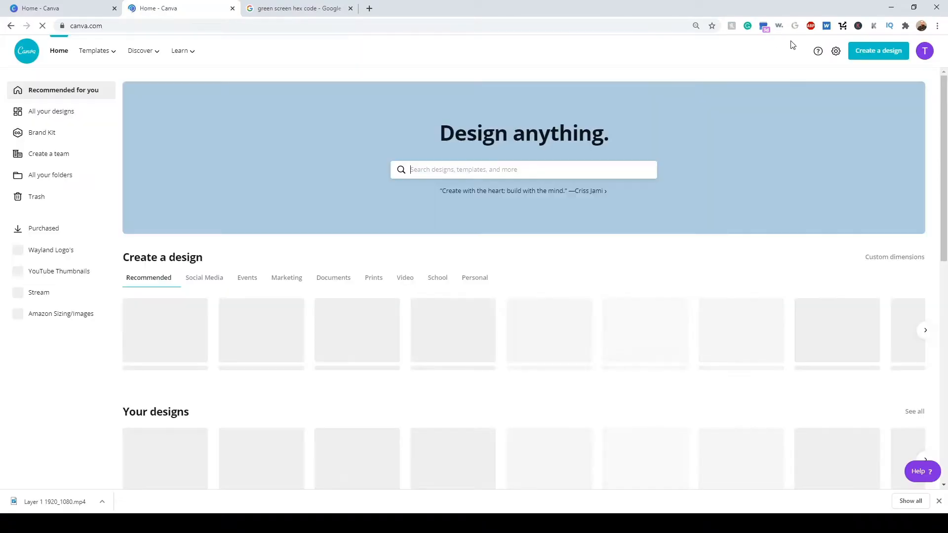
- Create a second design with custom dimensions of 1920 × 1080 px
{"action": "left_click", "coordinate": [883, 52]}
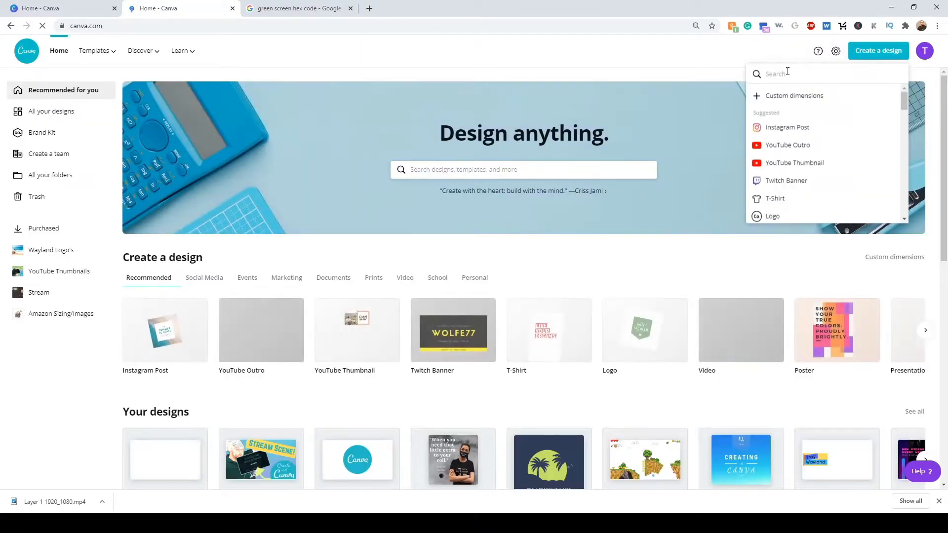
{"action": "left_click", "coordinate": [799, 96]}
{"action": "type", "text": "1920"}
{"action": "key", "text": "Tab"}
{"action": "type", "text": "1080"}
{"action": "key", "text": "Return"}
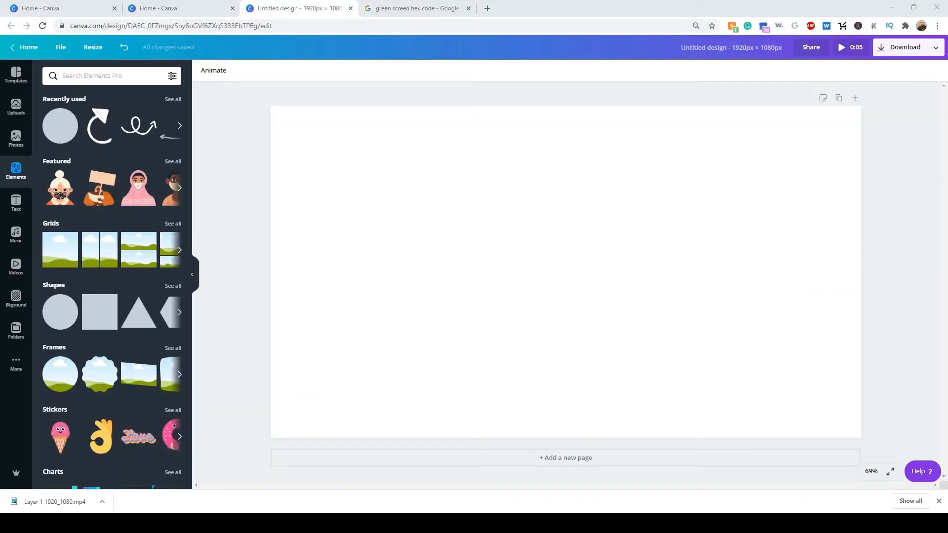
- Rename the second design as "Layer 2 1920*1080" and set its background to the copied green #00b140
{"action": "type", "text": "Layer 2 1920*1080"}
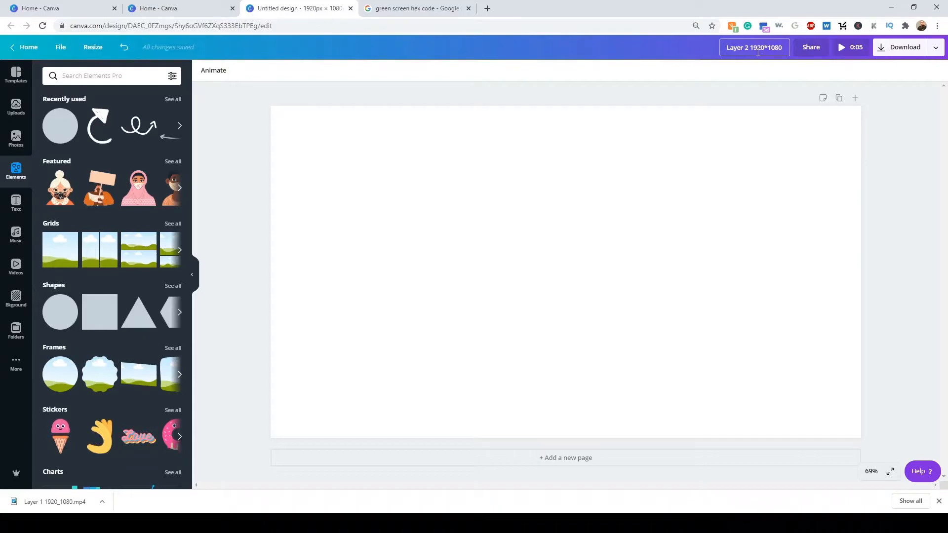
{"action": "key", "text": "Return"}
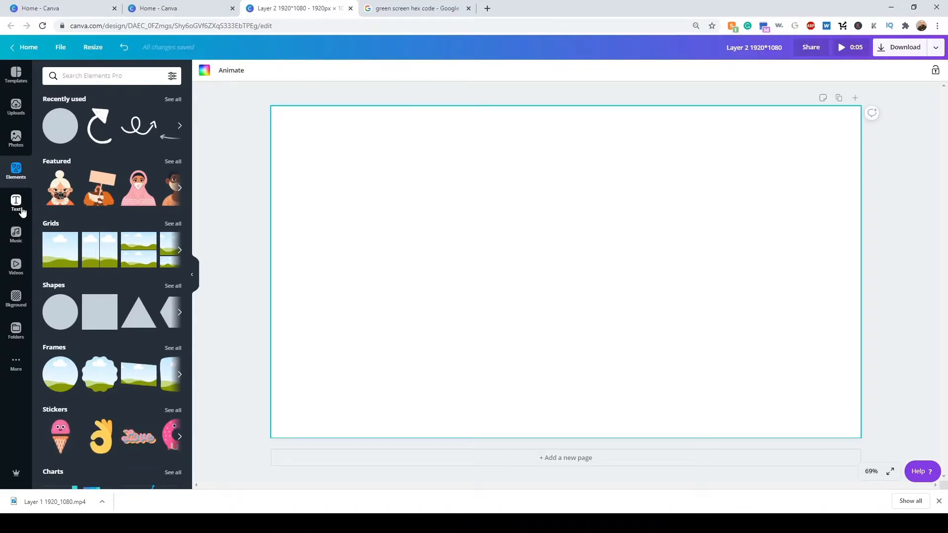
{"action": "left_click", "coordinate": [204, 70]}
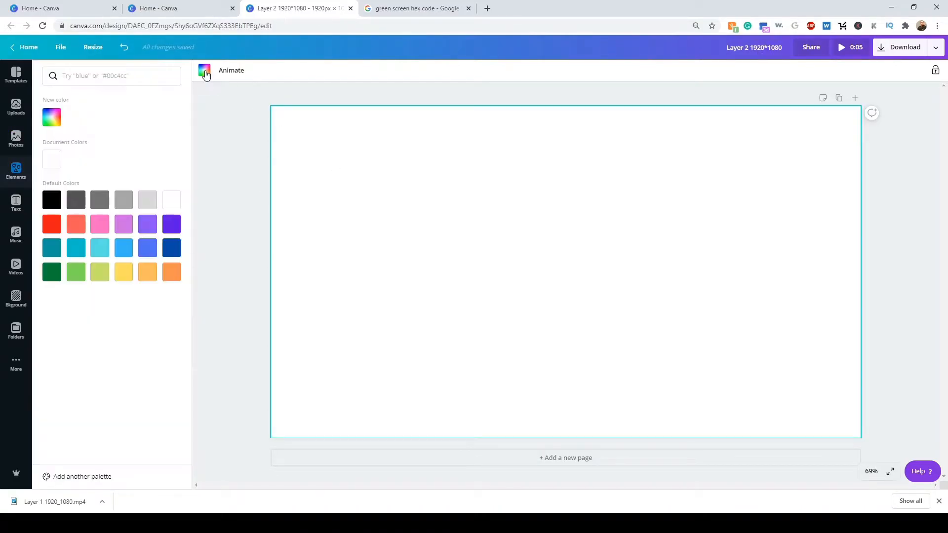
{"action": "left_click", "coordinate": [53, 120]}
{"action": "left_click", "coordinate": [138, 213]}
{"action": "type", "text": "#00b140"}
{"action": "left_click", "coordinate": [211, 148]}
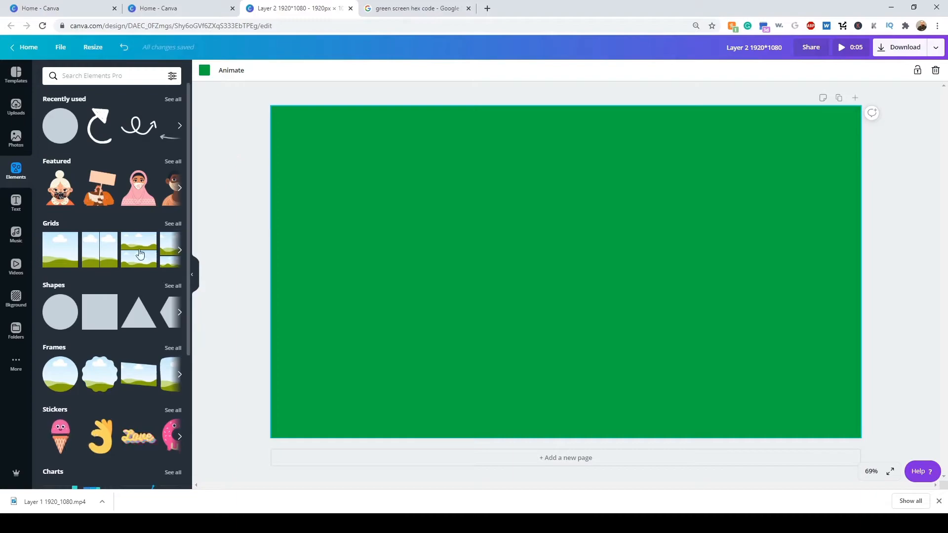
- Add a square shape and resize it into a thin dark green vertical bar near the page's lower-left corner
{"action": "left_click", "coordinate": [100, 312]}
{"action": "left_click_drag", "start_coordinate": [487, 297], "coordinate": [320, 297]}
{"action": "left_click_drag", "start_coordinate": [326, 391], "coordinate": [295, 437]}
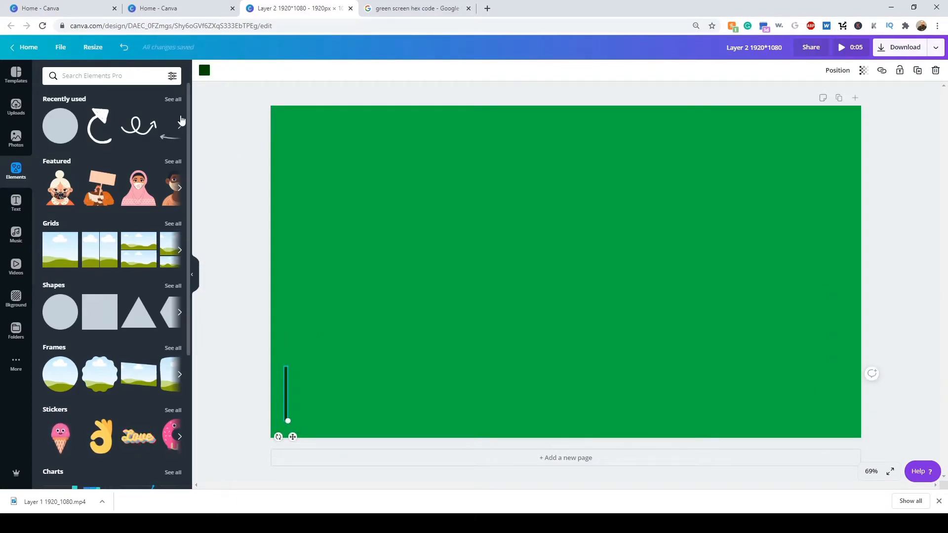
- Apply the Rise animation to the page with the bar and start downloading the design
{"action": "left_click", "coordinate": [368, 205]}
{"action": "left_click", "coordinate": [222, 72]}
{"action": "left_click", "coordinate": [123, 134]}
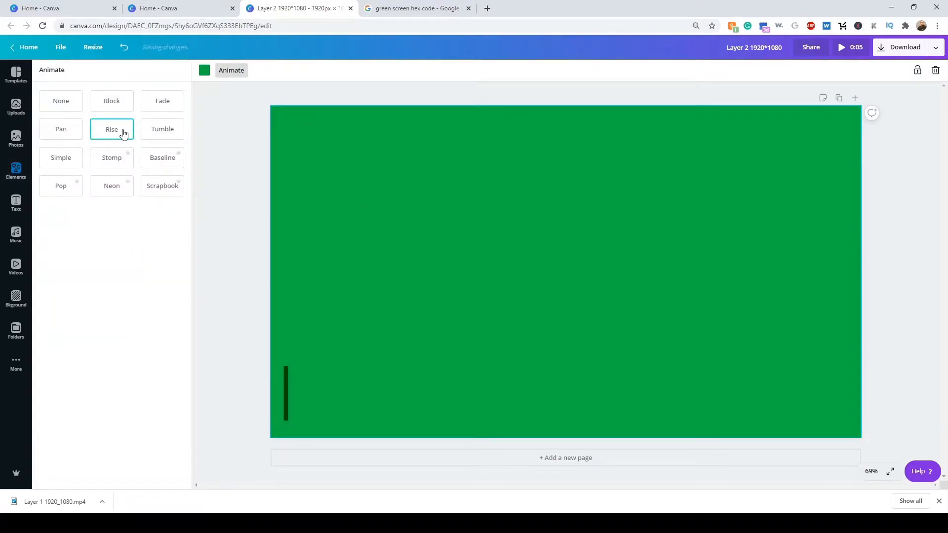
{"action": "left_click", "coordinate": [897, 49]}
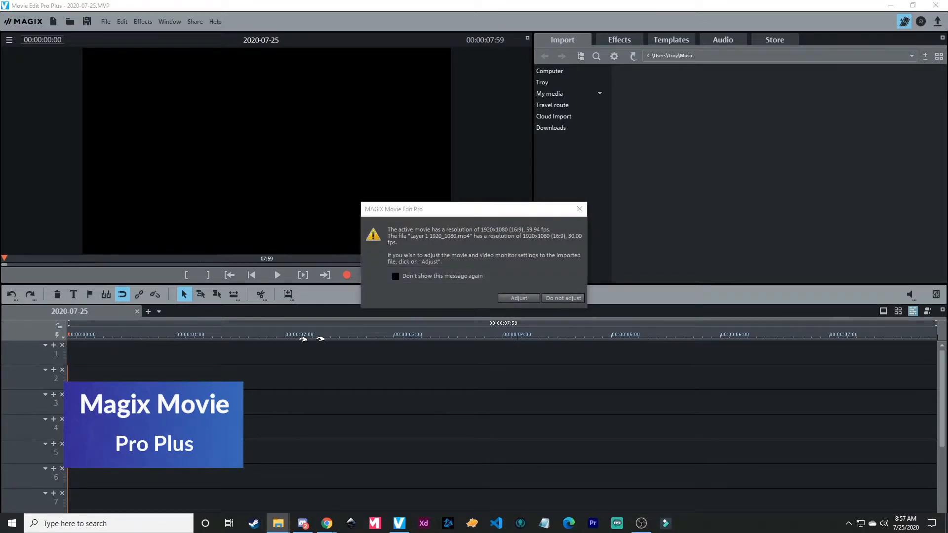
- In MAGIX Movie Edit Pro, adjust the movie settings to the Layer 1 clip and hide the clip's green with Chroma key
{"action": "left_click", "coordinate": [518, 298]}
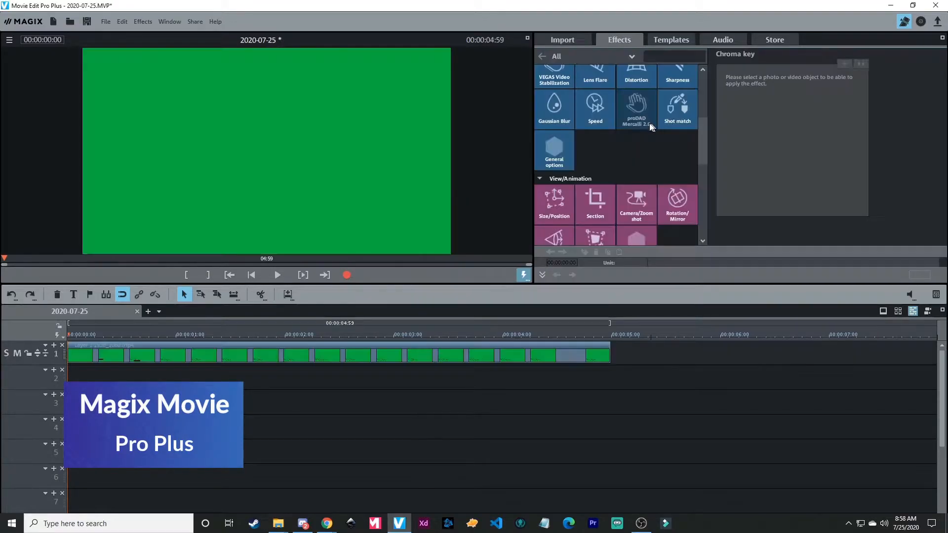
{"action": "scroll", "coordinate": [648, 123], "scroll_direction": "up", "scroll_amount": 2}
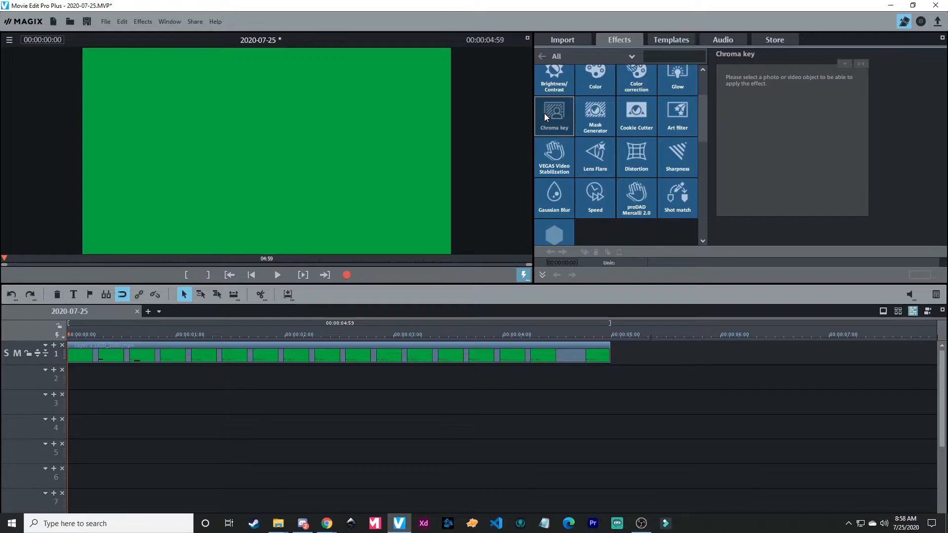
{"action": "left_click", "coordinate": [276, 354]}
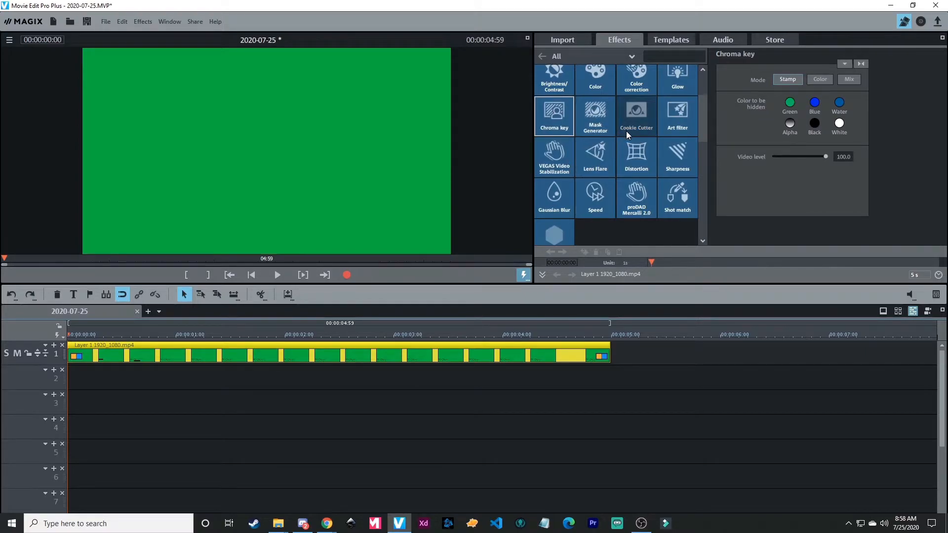
{"action": "left_click", "coordinate": [789, 103]}
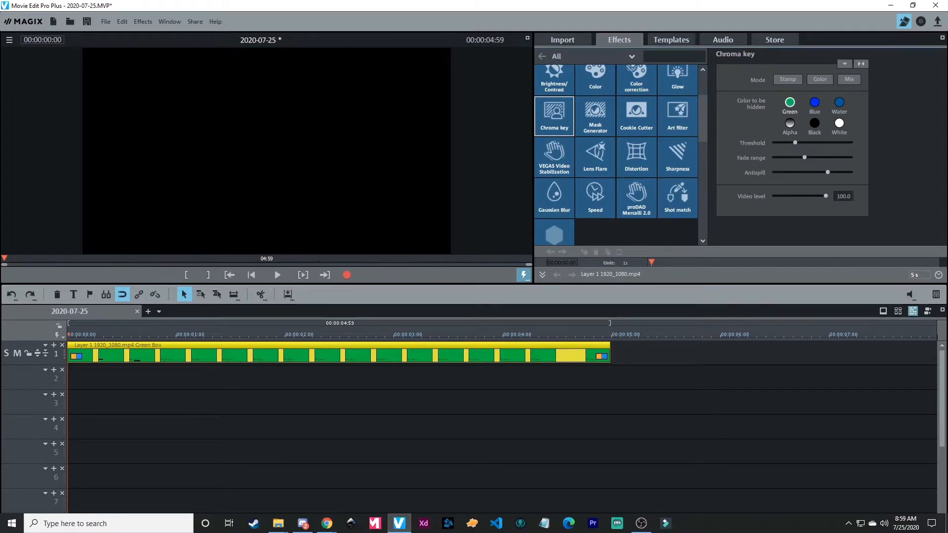
- Place the Layer 2 clip at the start of track 2 and hide its green with Chroma key
{"action": "left_click_drag", "start_coordinate": [596, 299], "coordinate": [99, 375]}
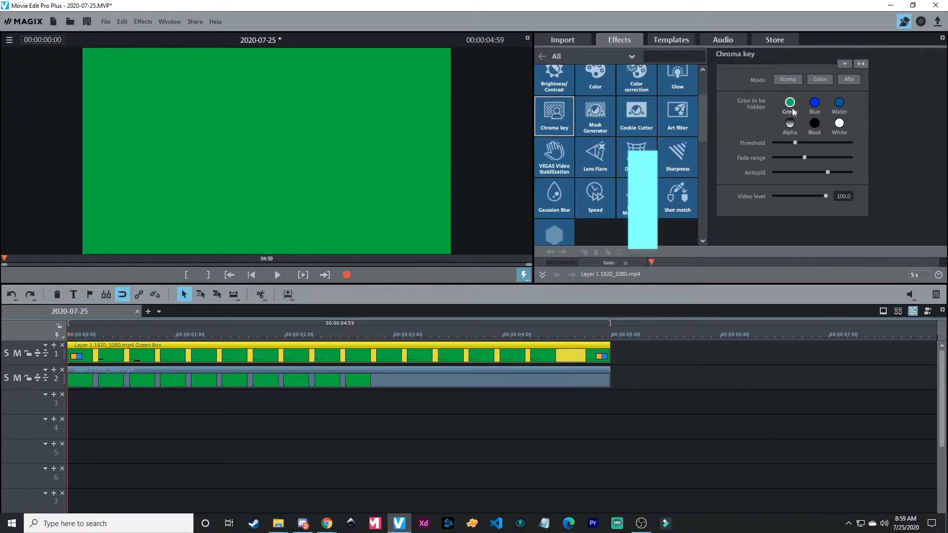
{"action": "left_click", "coordinate": [479, 382]}
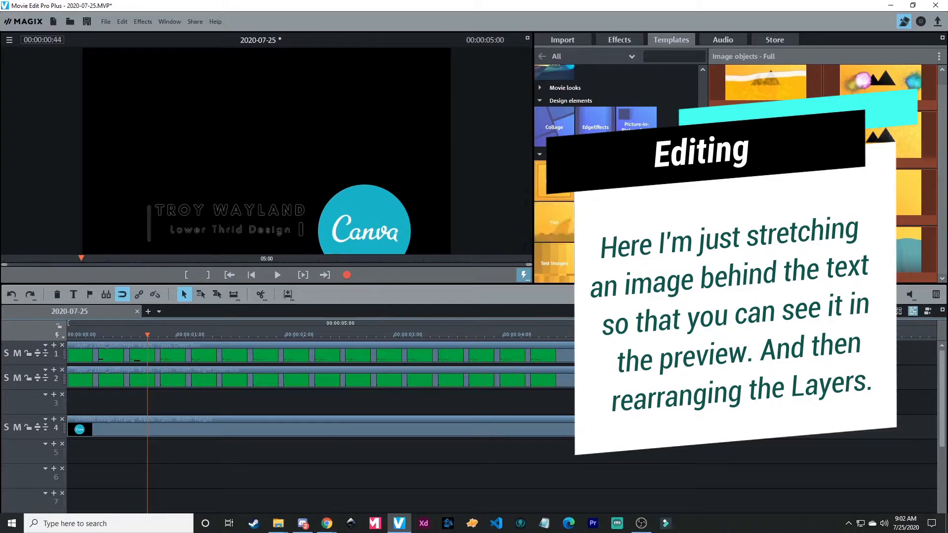
- Add the Untitled Design (3) background on track 1 and reorder the Canva logo, Layer 2 and Layer 1 onto tracks 2, 3 and 4
{"action": "left_click_drag", "start_coordinate": [947, 326], "coordinate": [87, 408]}
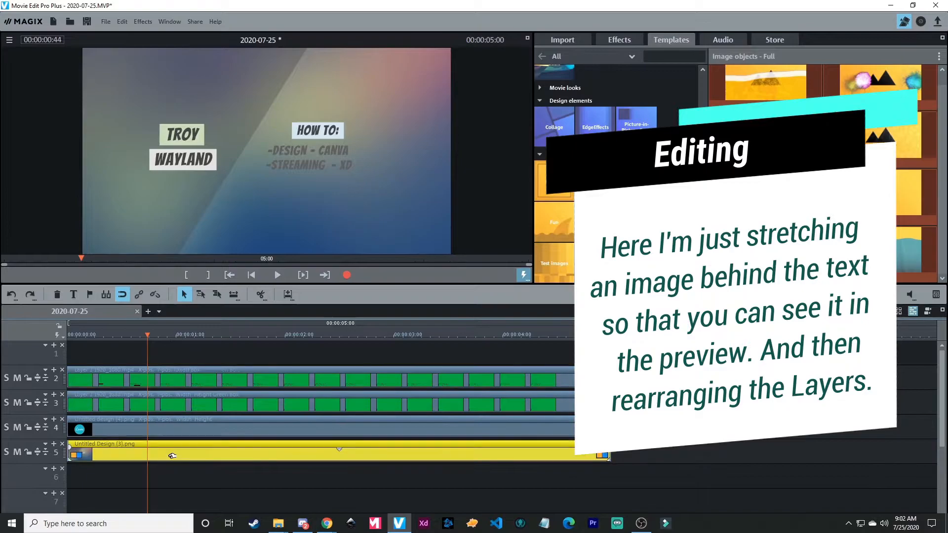
{"action": "left_click_drag", "start_coordinate": [171, 455], "coordinate": [178, 352]}
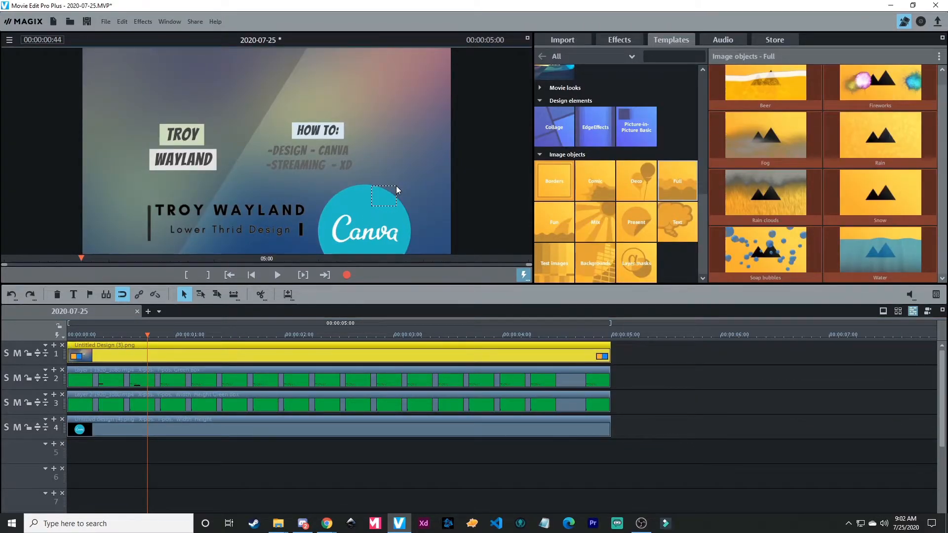
{"action": "mouse_move", "coordinate": [216, 427]}
{"action": "left_mouse_down"}
{"action": "mouse_move", "coordinate": [206, 377]}
{"action": "mouse_move", "coordinate": [208, 427]}
{"action": "left_mouse_up"}
{"action": "left_click_drag", "start_coordinate": [211, 389], "coordinate": [228, 381]}
{"action": "left_click_drag", "start_coordinate": [215, 448], "coordinate": [215, 428]}
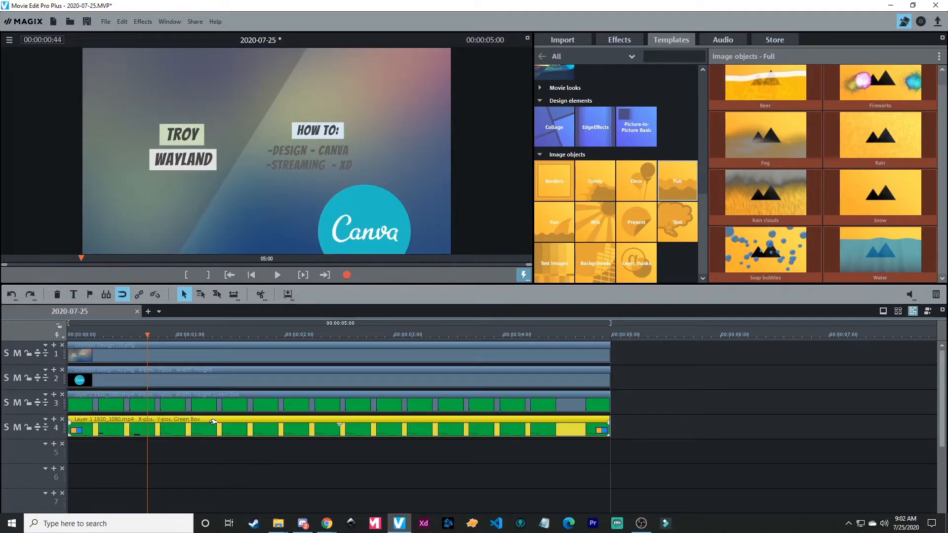
- Check the layered composition in the full-screen preview and play it back
{"action": "double_click", "coordinate": [367, 217]}
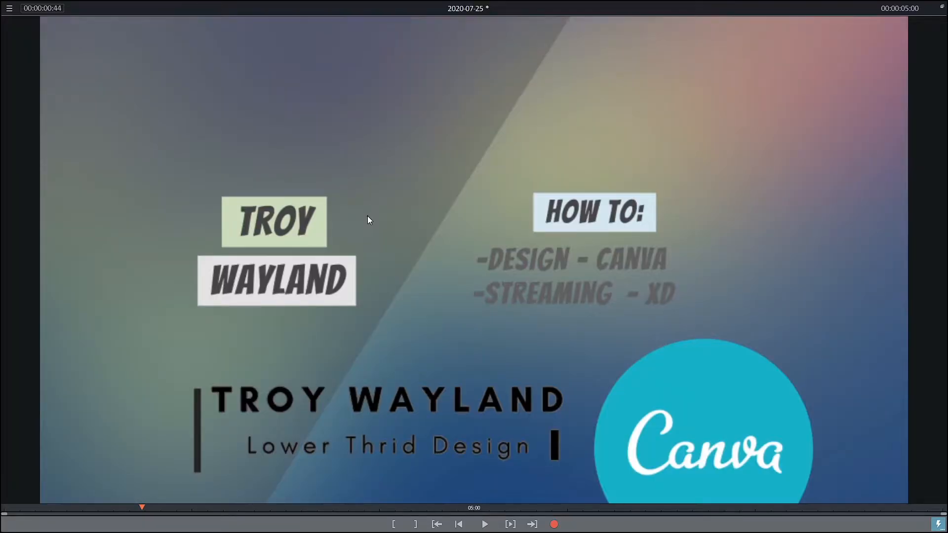
{"action": "double_click", "coordinate": [367, 220]}
{"action": "key", "text": "space"}
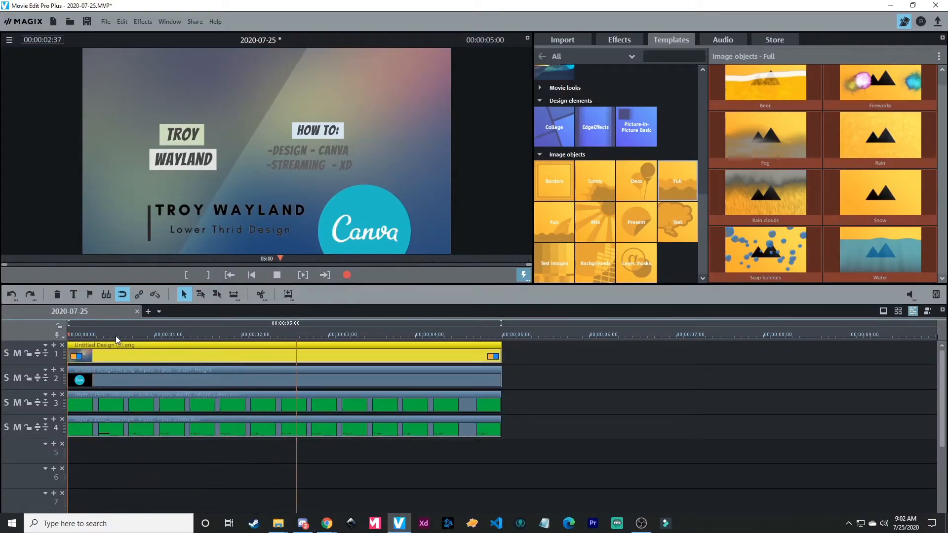
- Move the lower-third layers toward the frame's lower-left corner with Size/Position and play the movie from the start
{"action": "key", "text": "space"}
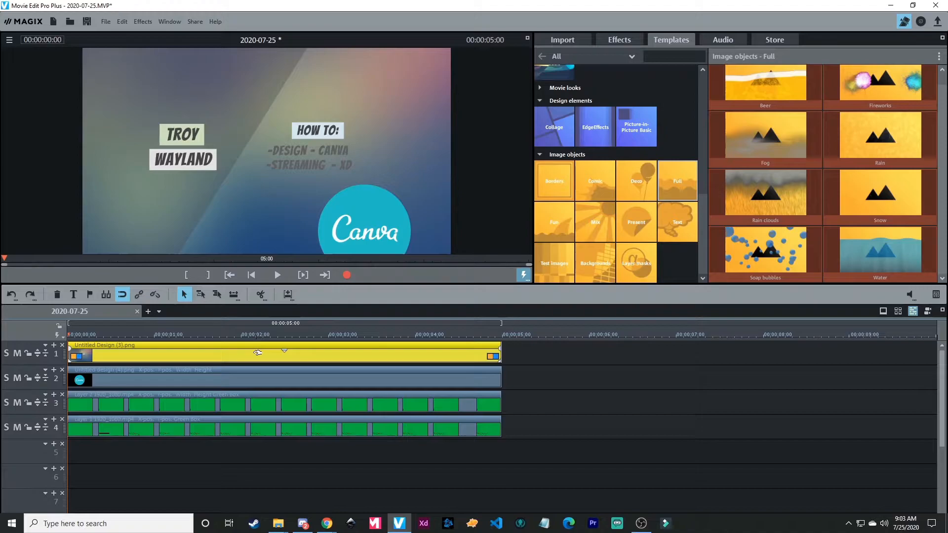
- Shorten the background image on track 1 to about 2:57
{"action": "left_click", "coordinate": [470, 446]}
{"action": "left_click_drag", "start_coordinate": [522, 348], "coordinate": [324, 380]}
{"action": "left_click", "coordinate": [407, 378]}
{"action": "left_click", "coordinate": [103, 353]}
{"action": "left_click", "coordinate": [106, 378]}
{"action": "left_click", "coordinate": [91, 354]}
{"action": "left_click_drag", "start_coordinate": [69, 336], "coordinate": [111, 337]}
{"action": "left_click", "coordinate": [126, 378]}
{"action": "left_click", "coordinate": [134, 359]}
{"action": "left_click", "coordinate": [617, 41]}
{"action": "left_click_drag", "start_coordinate": [220, 216], "coordinate": [175, 219]}
{"action": "left_click", "coordinate": [139, 379]}
{"action": "left_click", "coordinate": [138, 405]}
{"action": "left_click", "coordinate": [158, 421]}
{"action": "left_click_drag", "start_coordinate": [111, 337], "coordinate": [68, 338]}
{"action": "key", "text": "space"}
{"action": "key", "text": "space"}
- Delete the Canva logo clip and move the Layer 2 and Layer 1 clips up to tracks 2 and 3
{"action": "left_click", "coordinate": [189, 380]}
{"action": "key", "text": "Delete"}
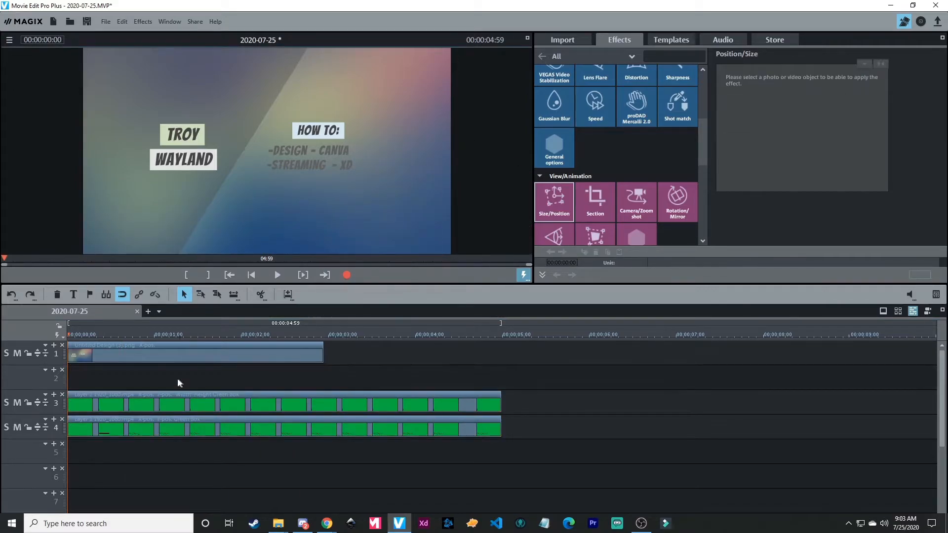
{"action": "left_click_drag", "start_coordinate": [205, 455], "coordinate": [301, 373]}
{"action": "left_click", "coordinate": [379, 362]}
- Play back the movie and trim both lower-third layer clips to end at 2 seconds
{"action": "key", "text": "space"}
{"action": "key", "text": "space"}
{"action": "left_click_drag", "start_coordinate": [499, 382], "coordinate": [239, 379]}
{"action": "left_click", "coordinate": [266, 377]}
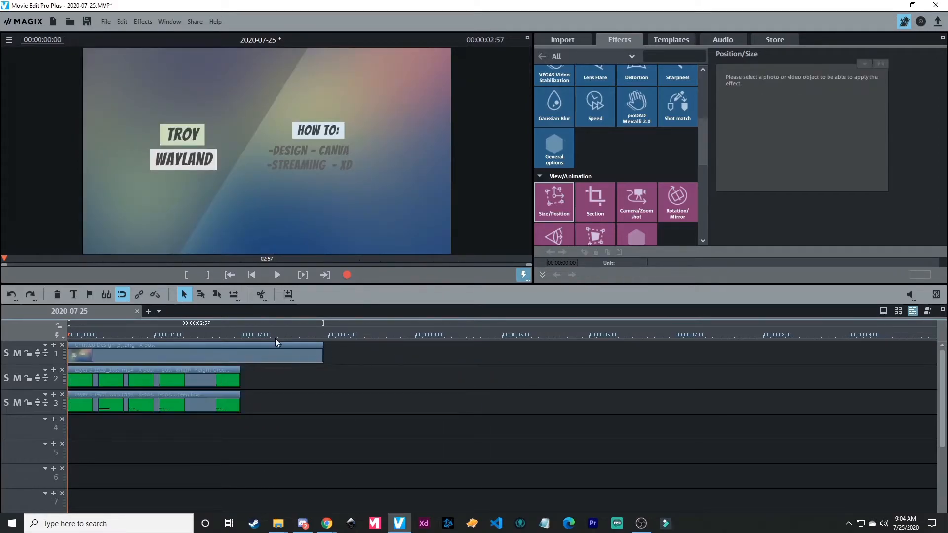
- Play back the trimmed lower third over the background image
{"action": "key", "text": "space"}
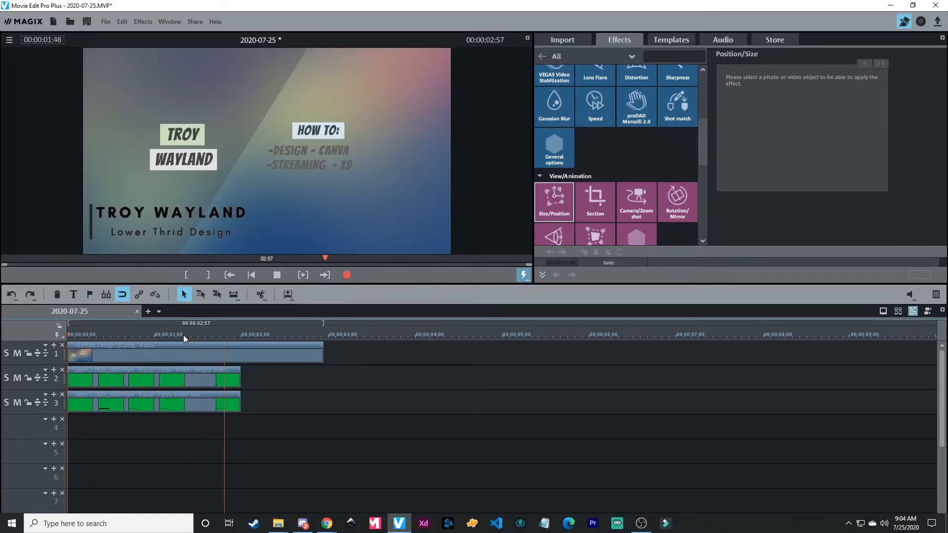
{"action": "key", "text": "space"}
{"action": "key", "text": "space"}
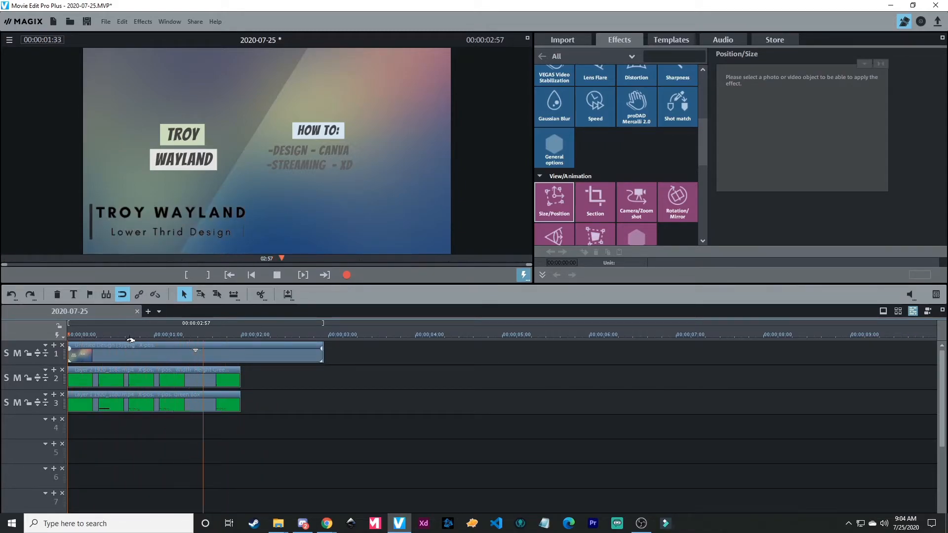
- Copy both layer clips, paste the duplicates at the 2-second mark, and extend the background image to 4 seconds
{"action": "left_click", "coordinate": [242, 336]}
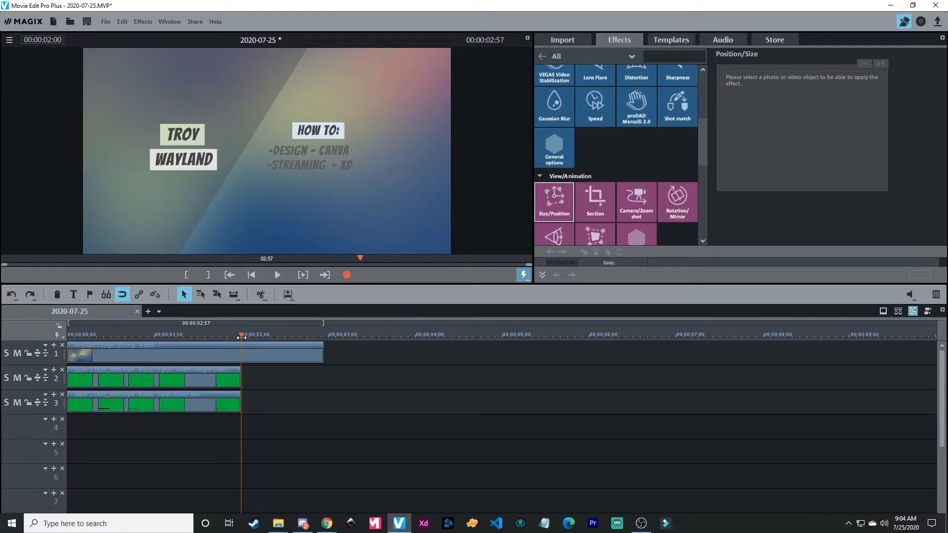
{"action": "left_click", "coordinate": [114, 378]}
{"action": "left_click", "coordinate": [113, 395], "text": "ctrl"}
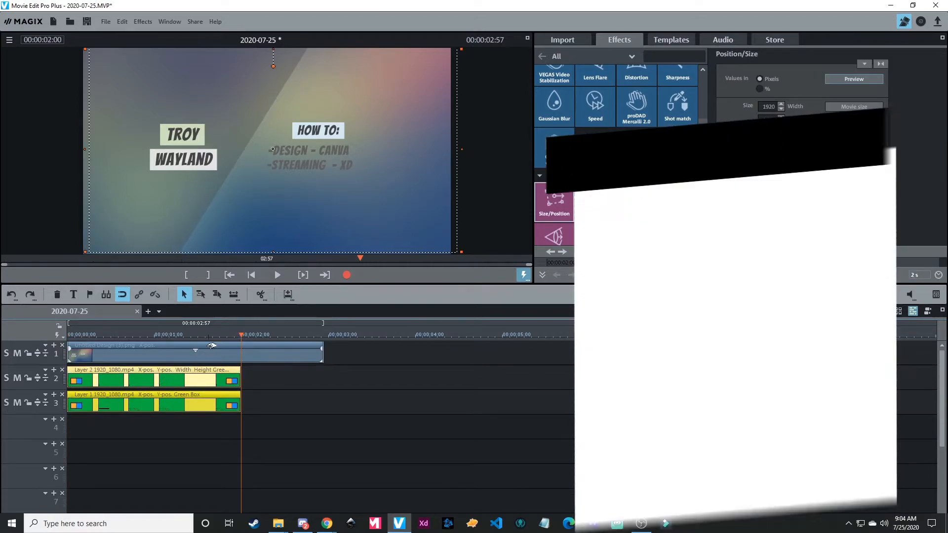
{"action": "key", "text": "ctrl+c"}
{"action": "key", "text": "ctrl+v"}
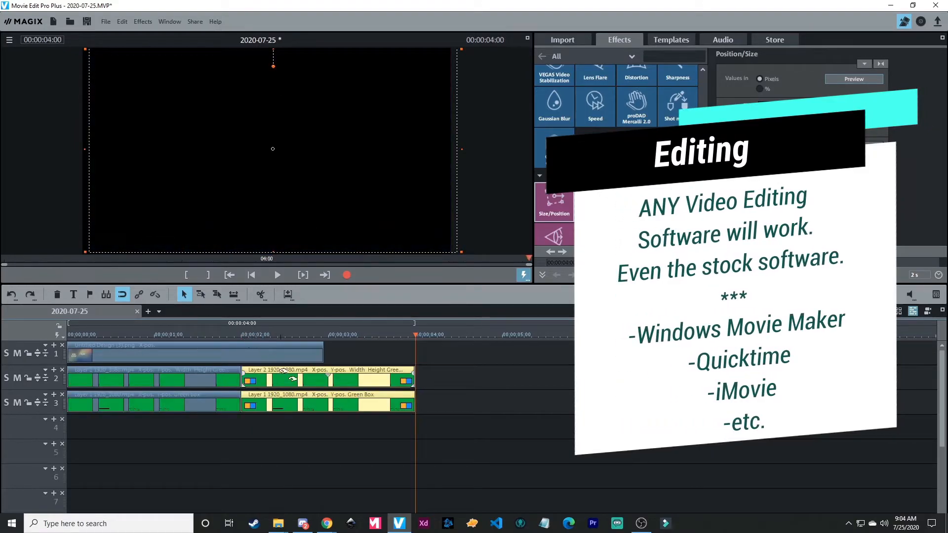
{"action": "left_click", "coordinate": [304, 370]}
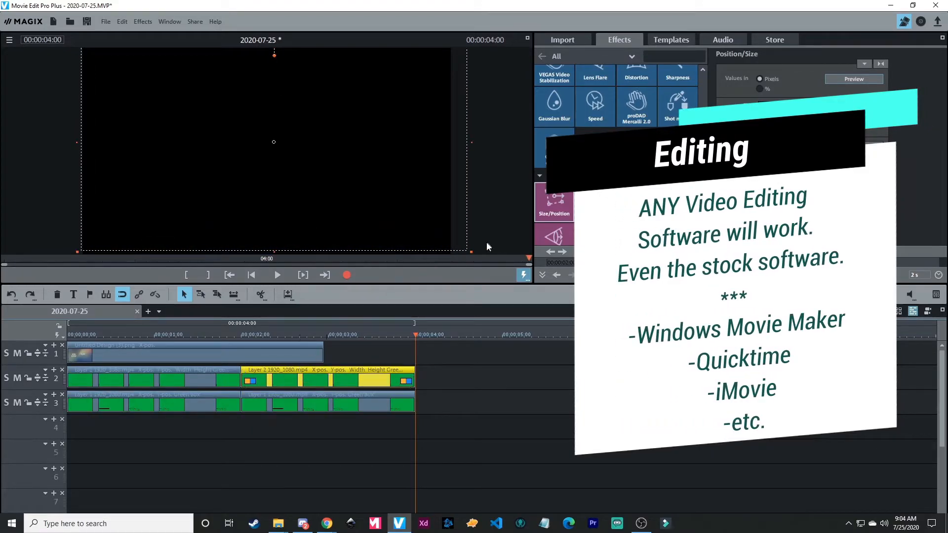
{"action": "left_click_drag", "start_coordinate": [324, 355], "coordinate": [415, 354]}
- Set the pasted Layer 2 and Layer 1 clips to play reversed with the Speed effect
{"action": "left_click", "coordinate": [301, 382]}
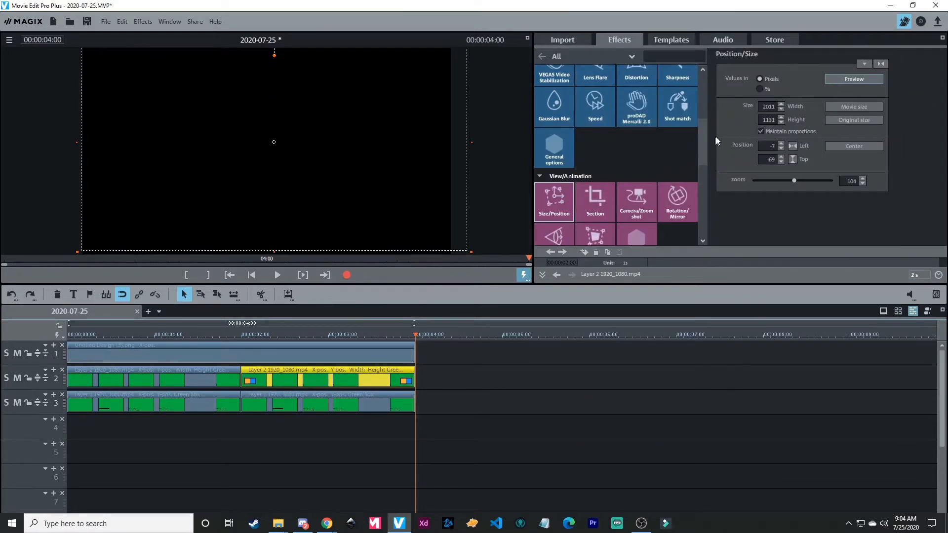
{"action": "left_click", "coordinate": [589, 109]}
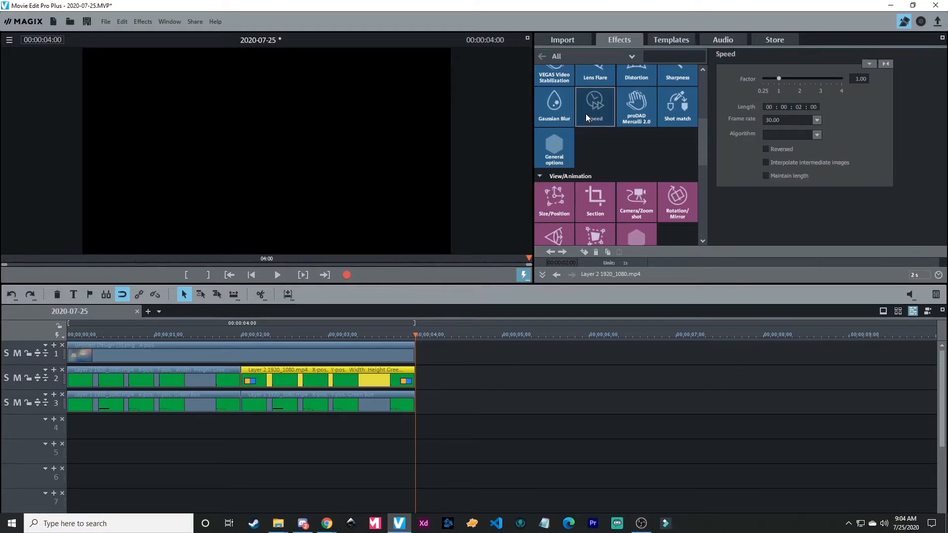
{"action": "left_click", "coordinate": [765, 150]}
{"action": "left_click", "coordinate": [312, 408]}
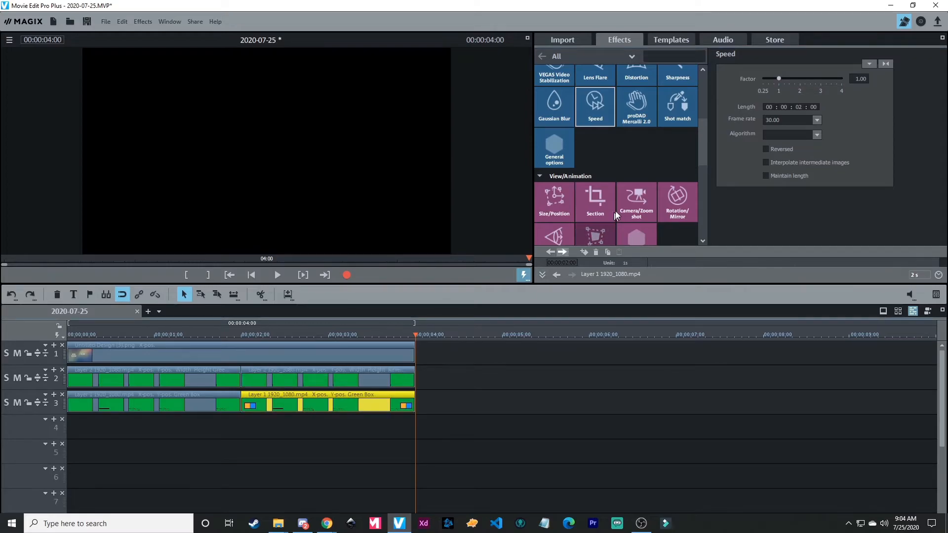
{"action": "left_click", "coordinate": [767, 149]}
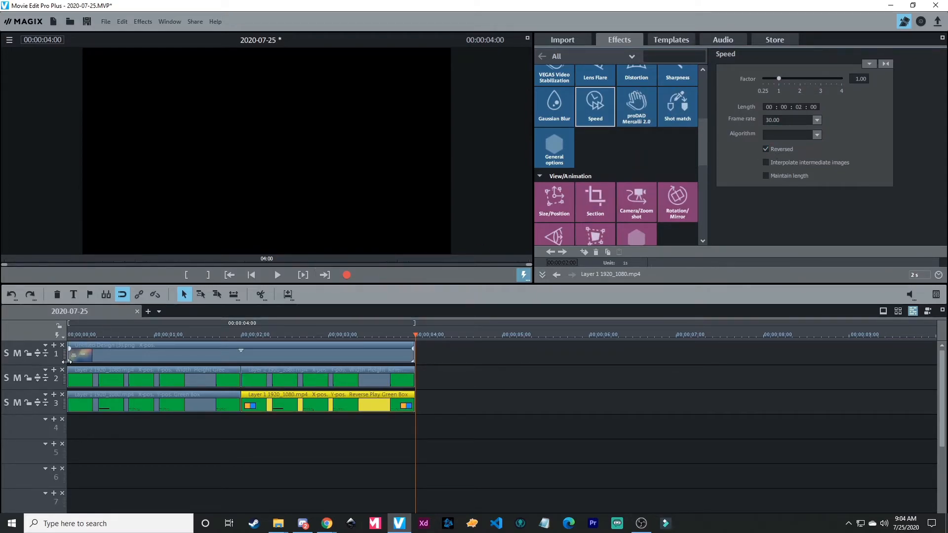
- Play the movie from the start to check the lower third's entrance and reversed exit
{"action": "left_click", "coordinate": [68, 336]}
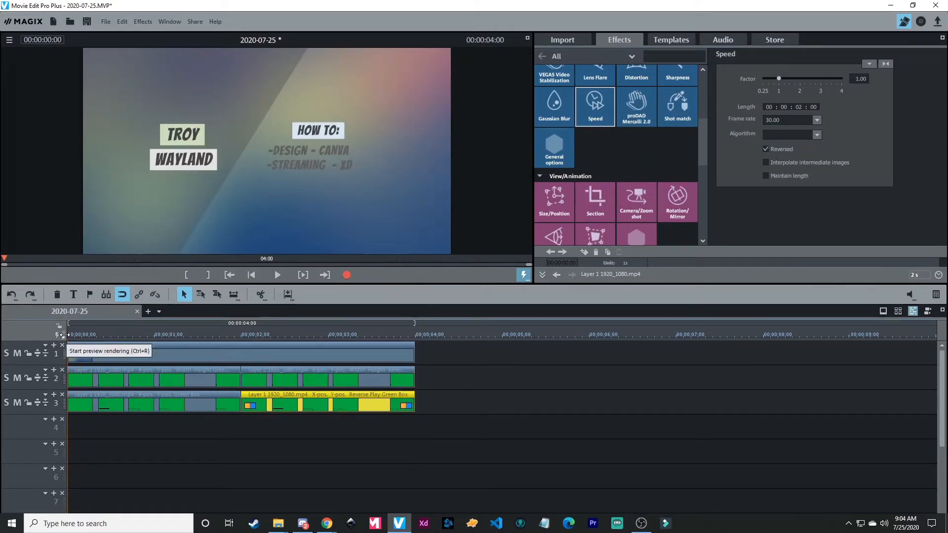
{"action": "key", "text": "space"}
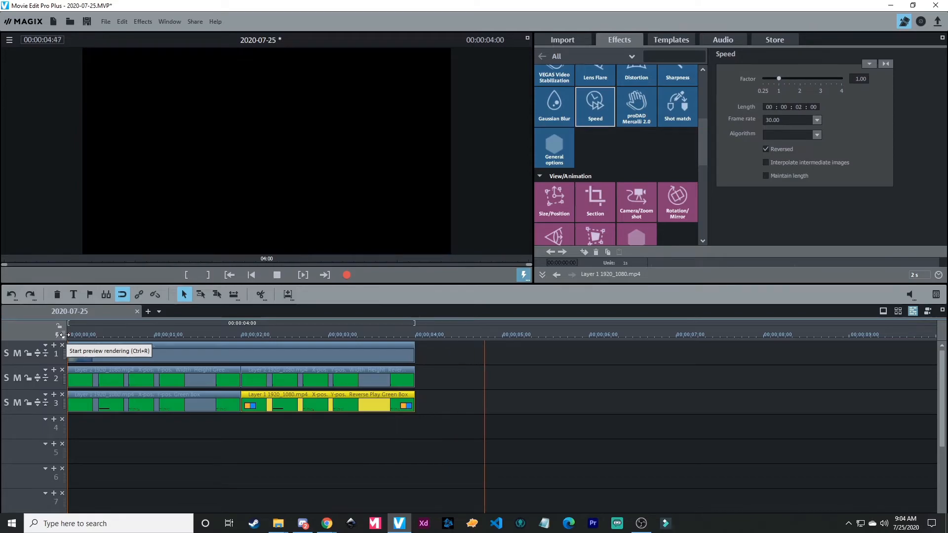
{"action": "key", "text": "space"}
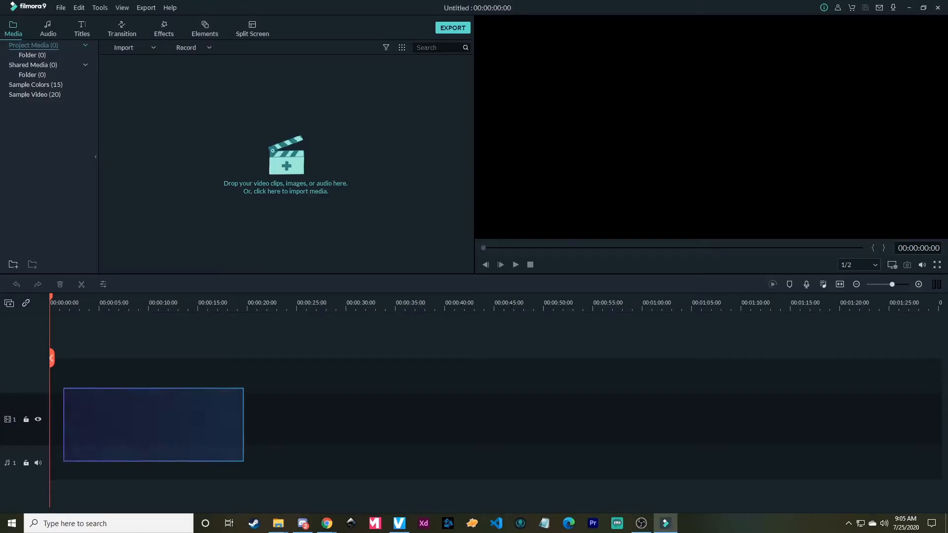
- In Filmora9, import the Layer 1 and Layer 2 videos and place them at the start of tracks 2 and 1
{"action": "left_click_drag", "start_coordinate": [877, 240], "coordinate": [565, 317]}
{"action": "left_click_drag", "start_coordinate": [639, 301], "coordinate": [108, 381]}
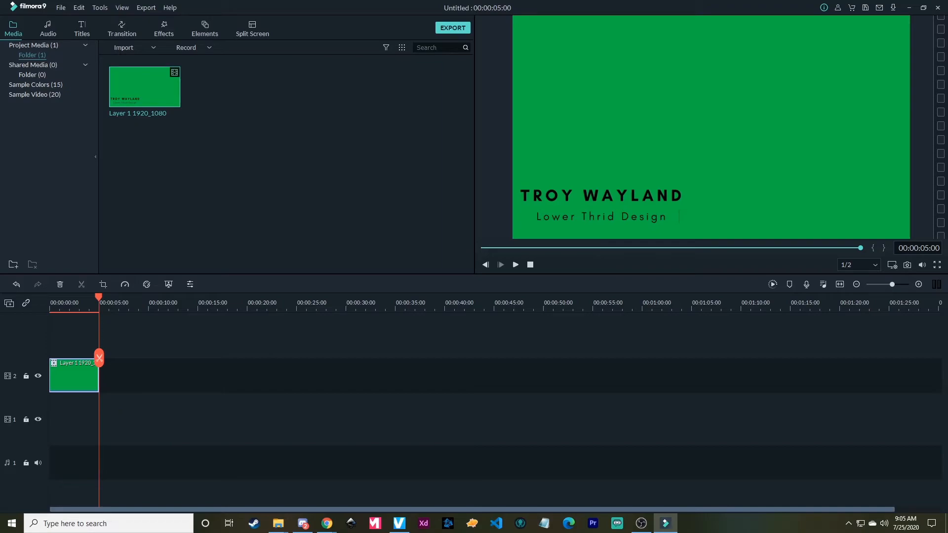
{"action": "left_click_drag", "start_coordinate": [144, 88], "coordinate": [67, 418]}
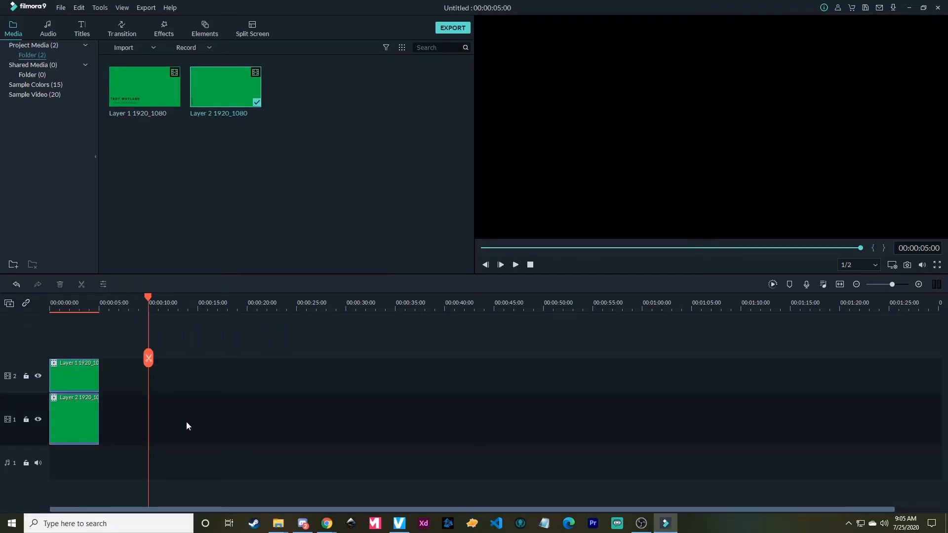
- Add the Untitled Design (3) image on track 3 and move it past the end of the layer clips
{"action": "left_click_drag", "start_coordinate": [148, 295], "coordinate": [40, 302]}
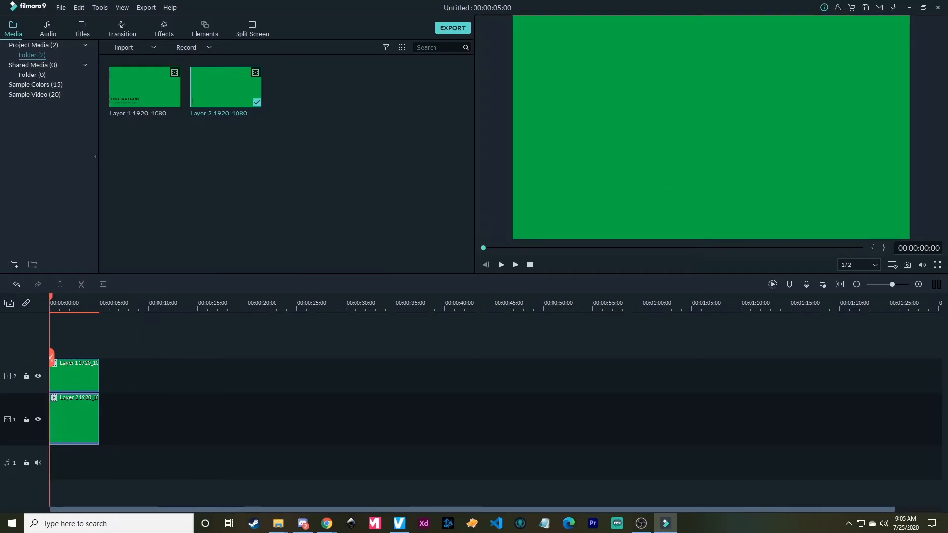
{"action": "left_click_drag", "start_coordinate": [394, 353], "coordinate": [225, 337]}
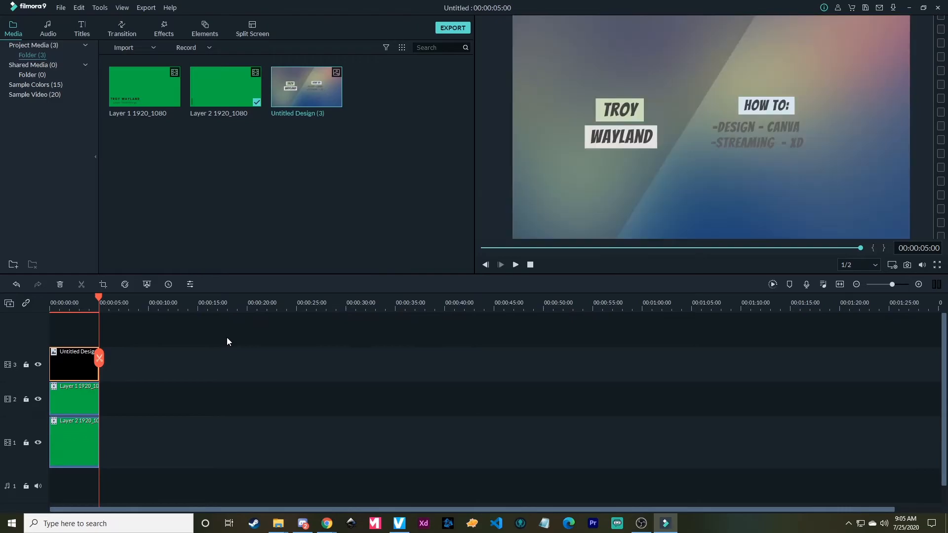
{"action": "left_click_drag", "start_coordinate": [67, 371], "coordinate": [188, 364]}
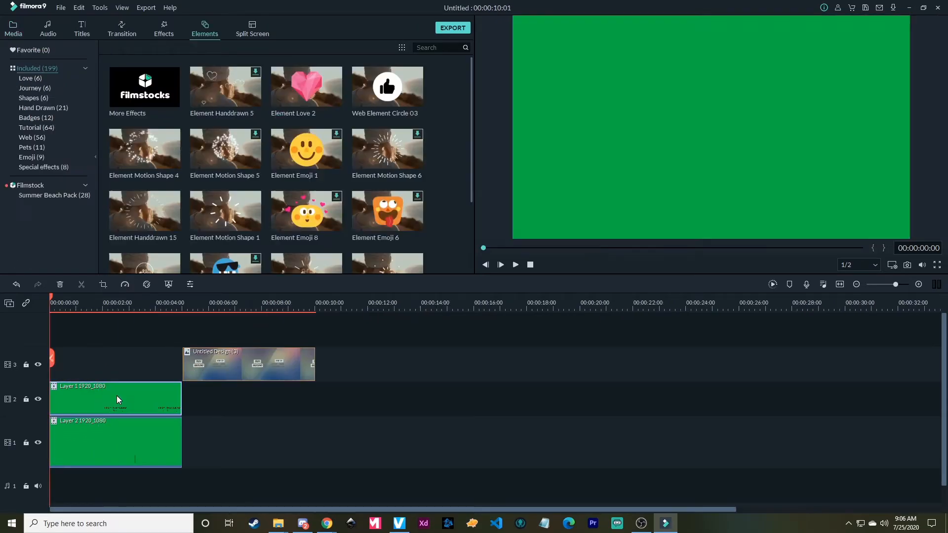
- Apply Green Screen to the Layer 1 clip, sampling the key color from the preview's green background
{"action": "right_click", "coordinate": [116, 396]}
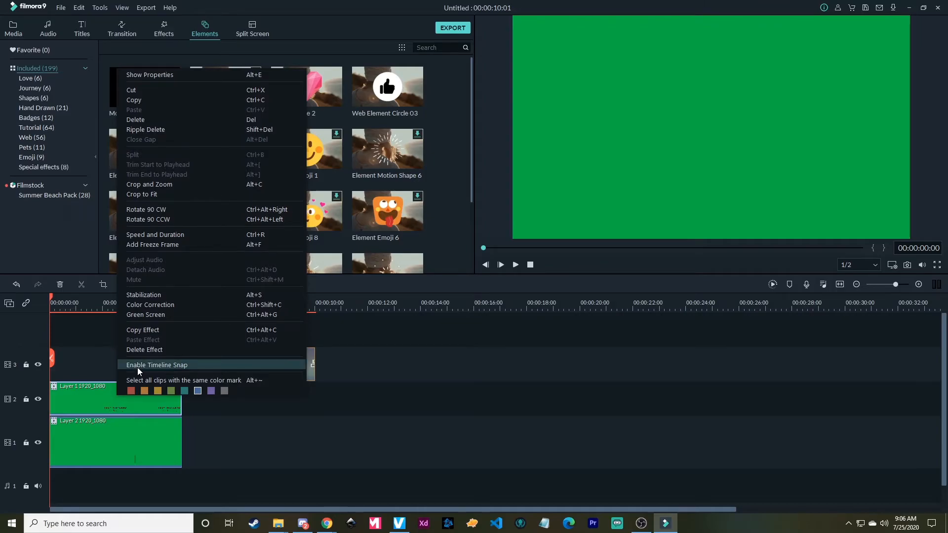
{"action": "left_click", "coordinate": [169, 315]}
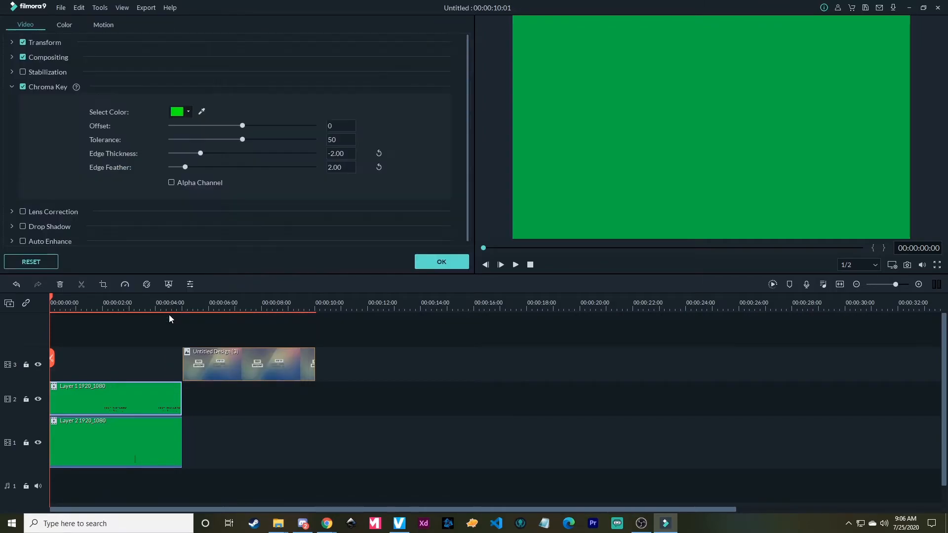
{"action": "left_click", "coordinate": [201, 111]}
{"action": "left_click", "coordinate": [591, 94]}
{"action": "left_click", "coordinate": [442, 263]}
- Key out the green of the Layer 2 clip on track 1 with Green Screen
{"action": "left_click", "coordinate": [103, 442]}
{"action": "right_click", "coordinate": [102, 441]}
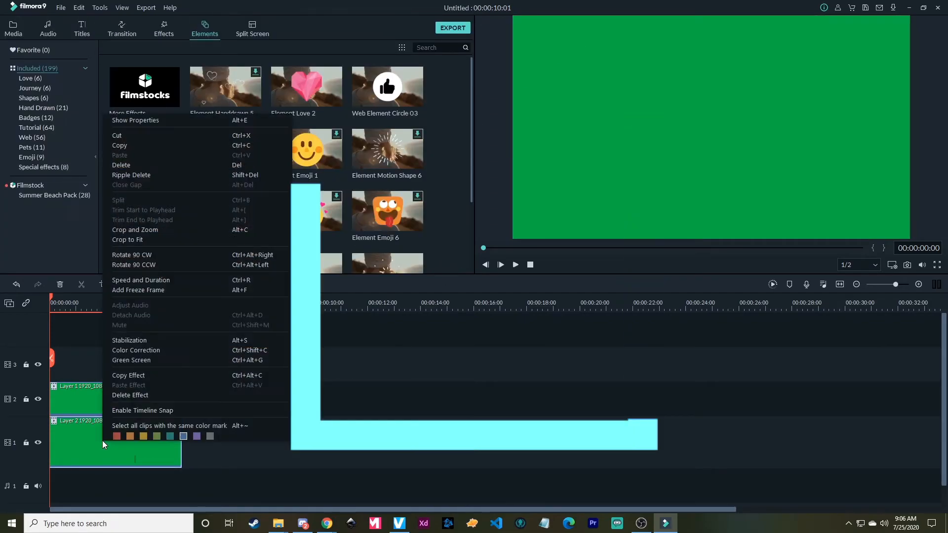
{"action": "left_click", "coordinate": [167, 360]}
{"action": "left_click", "coordinate": [441, 261]}
- Rearrange the timeline with Layer 1 on track 3, Layer 2 on track 2 and the background image at the start of track 1
{"action": "left_click_drag", "start_coordinate": [222, 365], "coordinate": [232, 419]}
{"action": "left_click_drag", "start_coordinate": [147, 464], "coordinate": [104, 380]}
{"action": "left_click_drag", "start_coordinate": [103, 378], "coordinate": [105, 341]}
{"action": "left_click_drag", "start_coordinate": [234, 419], "coordinate": [95, 416]}
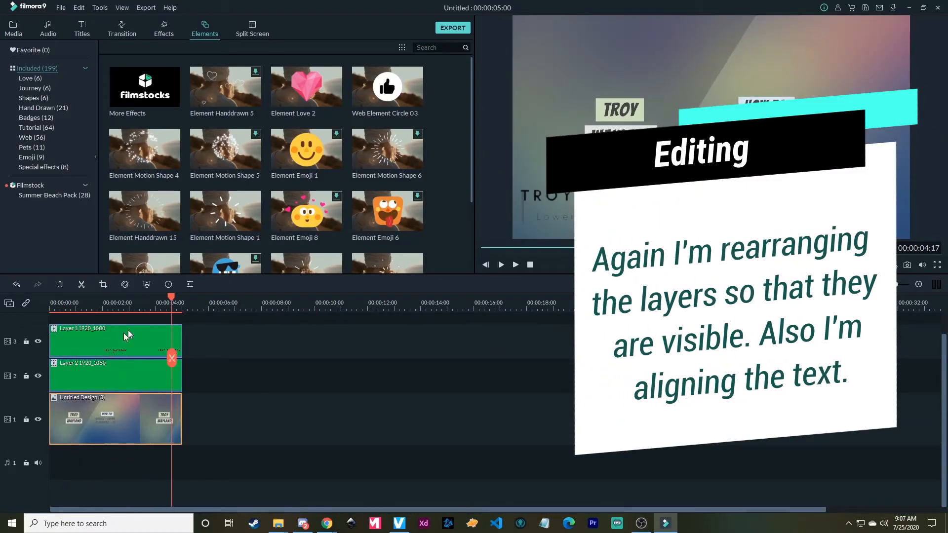
- Open the Layer 1 clip's properties and look at its Motion presets
{"action": "left_click", "coordinate": [93, 334]}
{"action": "left_click_drag", "start_coordinate": [70, 310], "coordinate": [88, 311]}
{"action": "right_click", "coordinate": [88, 336]}
{"action": "left_click", "coordinate": [573, 299]}
{"action": "double_click", "coordinate": [297, 341]}
{"action": "left_click", "coordinate": [104, 24]}
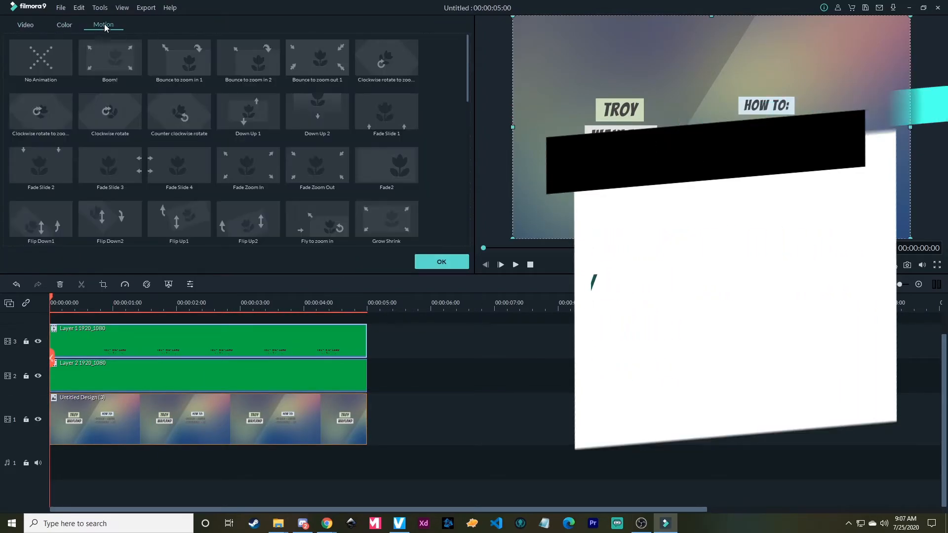
- Scale down the Layer 1 text and reposition it in the preview's lower-left area, playing the clip to check it
{"action": "left_click", "coordinate": [69, 23]}
{"action": "left_click", "coordinate": [27, 24]}
{"action": "mouse_move", "coordinate": [567, 190]}
{"action": "left_mouse_down"}
{"action": "mouse_move", "coordinate": [557, 203]}
{"action": "mouse_move", "coordinate": [562, 196]}
{"action": "left_mouse_up"}
{"action": "key", "text": "space"}
{"action": "key", "text": "space"}
{"action": "left_click_drag", "start_coordinate": [918, 16], "coordinate": [854, 51]}
{"action": "left_click_drag", "start_coordinate": [578, 205], "coordinate": [579, 196]}
- Align the Layer 2 bar and the Layer 1 text in the preview so the bar stands just beside the text
{"action": "left_click", "coordinate": [524, 213]}
{"action": "left_click", "coordinate": [525, 212]}
{"action": "left_click", "coordinate": [540, 181]}
{"action": "left_click_drag", "start_coordinate": [542, 164], "coordinate": [566, 170]}
{"action": "mouse_move", "coordinate": [532, 203]}
{"action": "left_mouse_down"}
{"action": "mouse_move", "coordinate": [532, 195]}
{"action": "mouse_move", "coordinate": [532, 204]}
{"action": "left_mouse_up"}
{"action": "left_click_drag", "start_coordinate": [629, 200], "coordinate": [605, 196]}
{"action": "left_click", "coordinate": [516, 212]}
{"action": "left_click_drag", "start_coordinate": [904, 18], "coordinate": [872, 38]}
{"action": "left_click_drag", "start_coordinate": [645, 179], "coordinate": [647, 194]}
{"action": "left_click", "coordinate": [612, 248]}
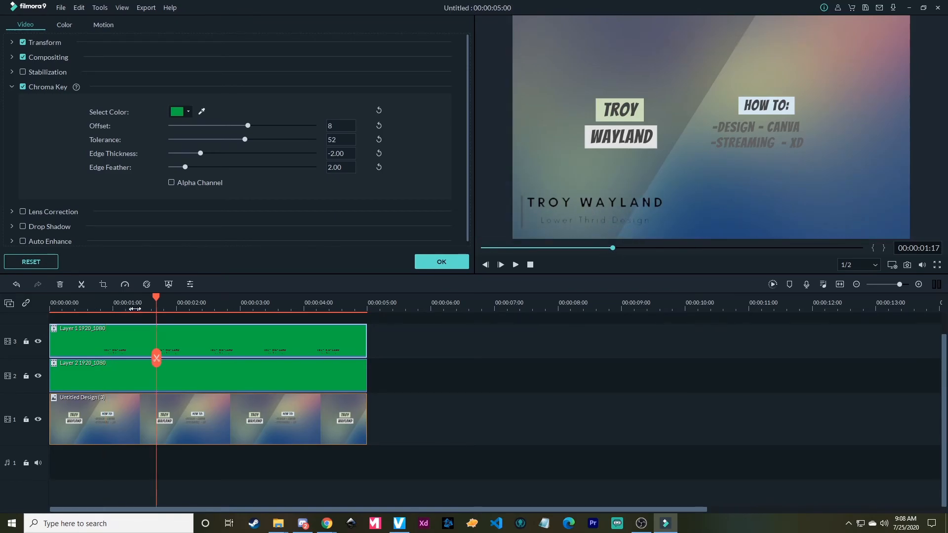
- Play the timeline from the start to check the aligned lower third
{"action": "left_click_drag", "start_coordinate": [152, 299], "coordinate": [63, 306]}
{"action": "key", "text": "Home"}
{"action": "key", "text": "space"}
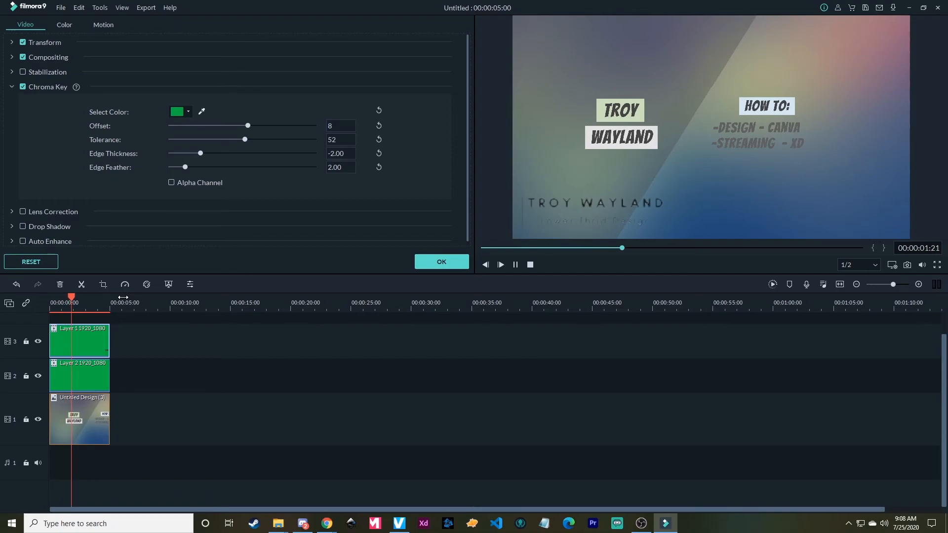